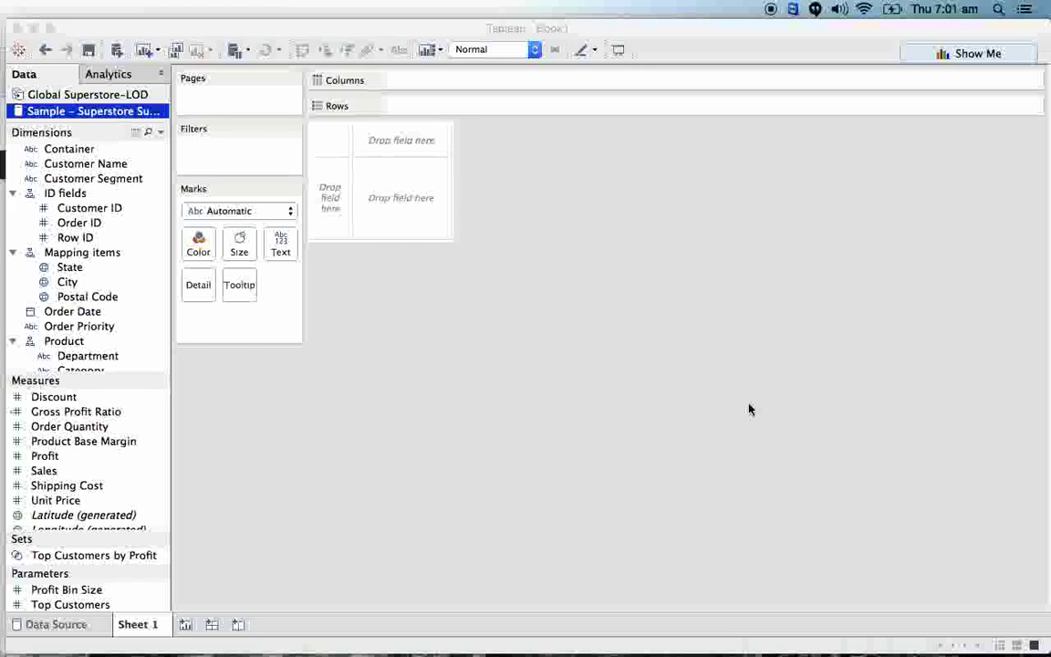
In LOD-Introduction, insert 'Reason Behind LODs' as a new top line above the opening paragraph.
mouse_move(697, 644)
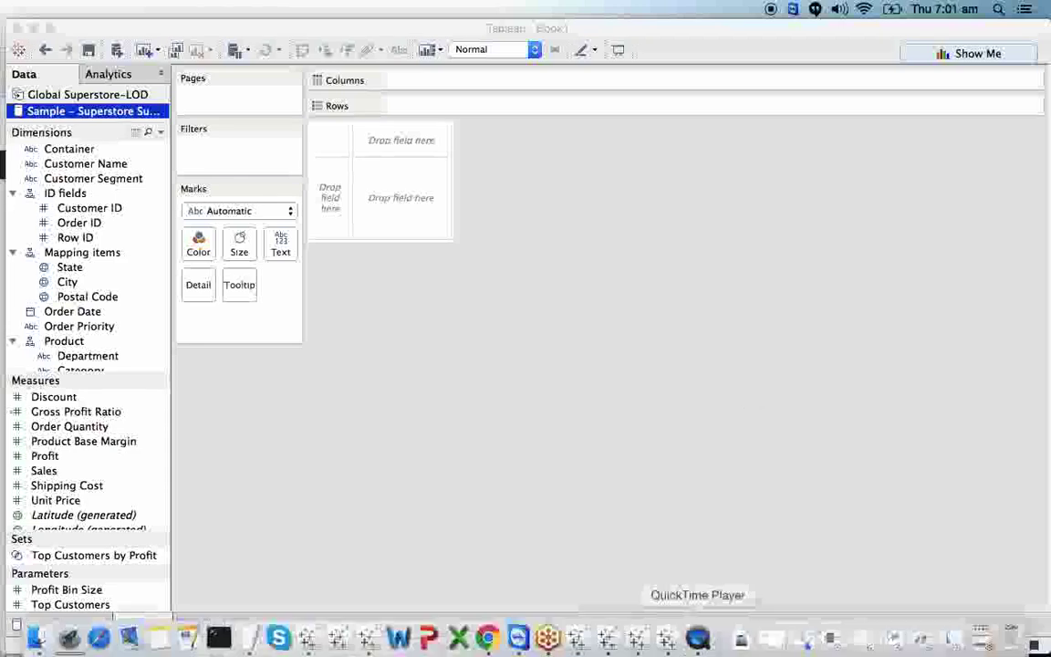
left_click(775, 644)
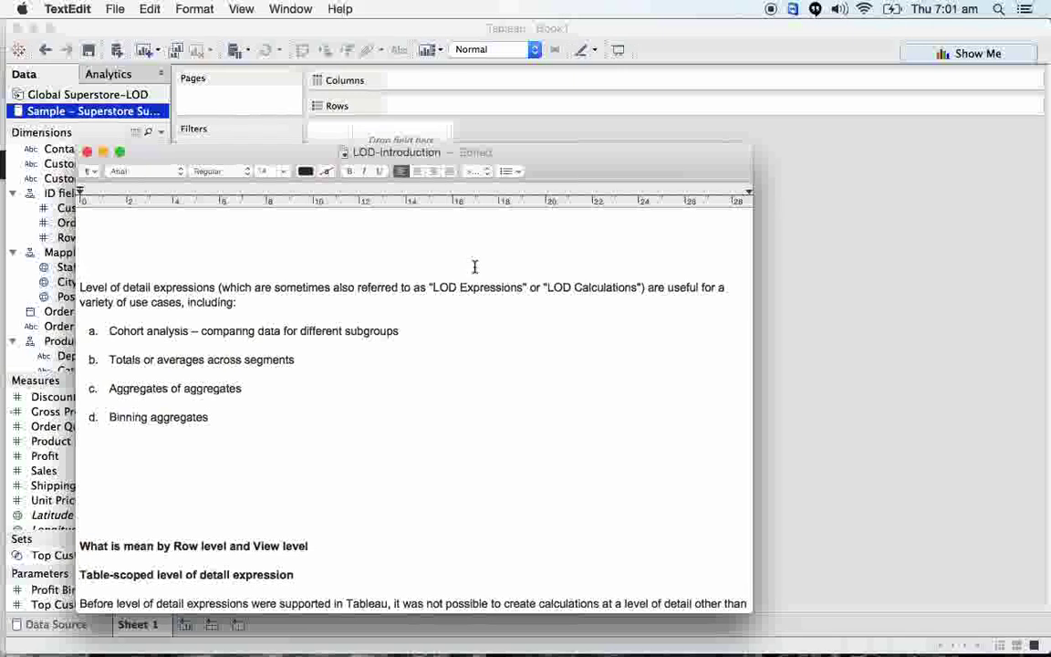
key("Return")
key("Return")
key("Return")
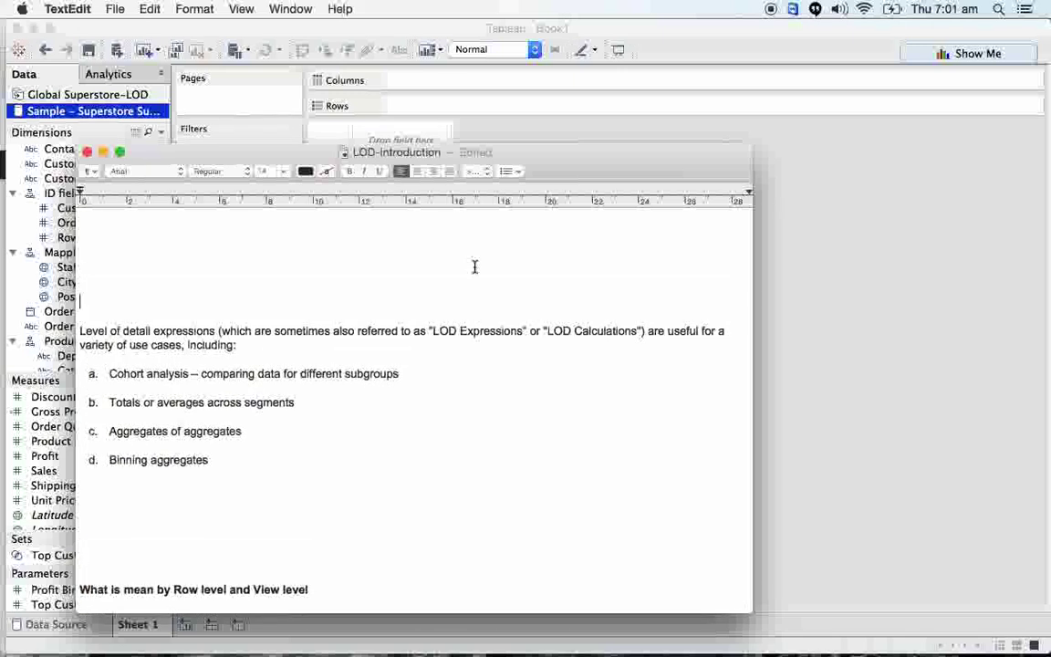
key("Up")
key("Up")
key("Up")
key("Up")
type("C")
key("BackSpace")
type("Reason Behind ")
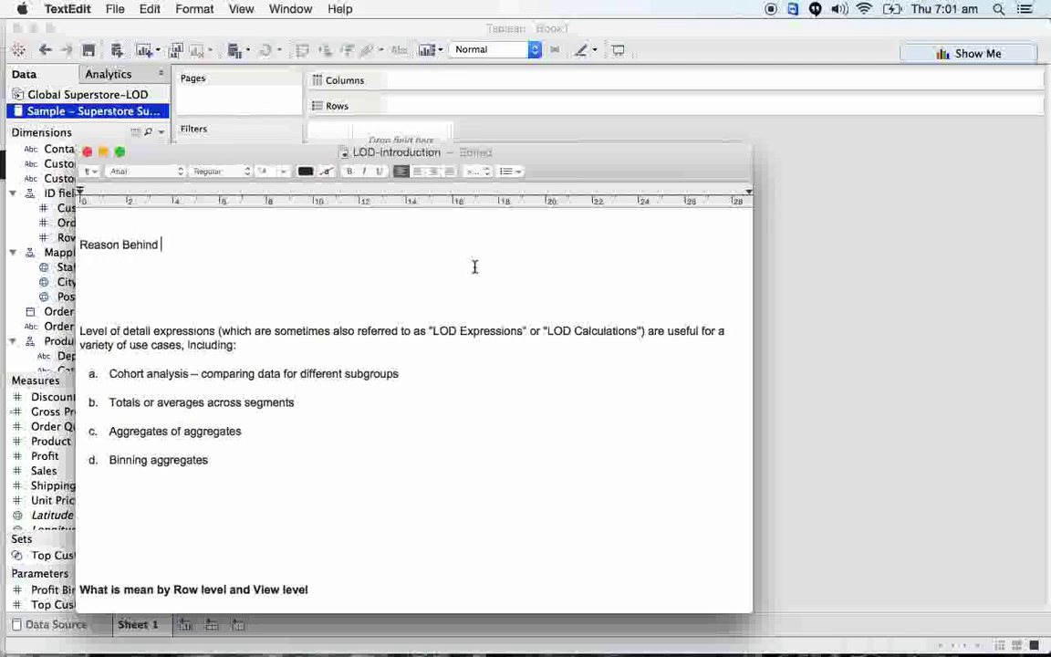
type("LODs")
key("Return")
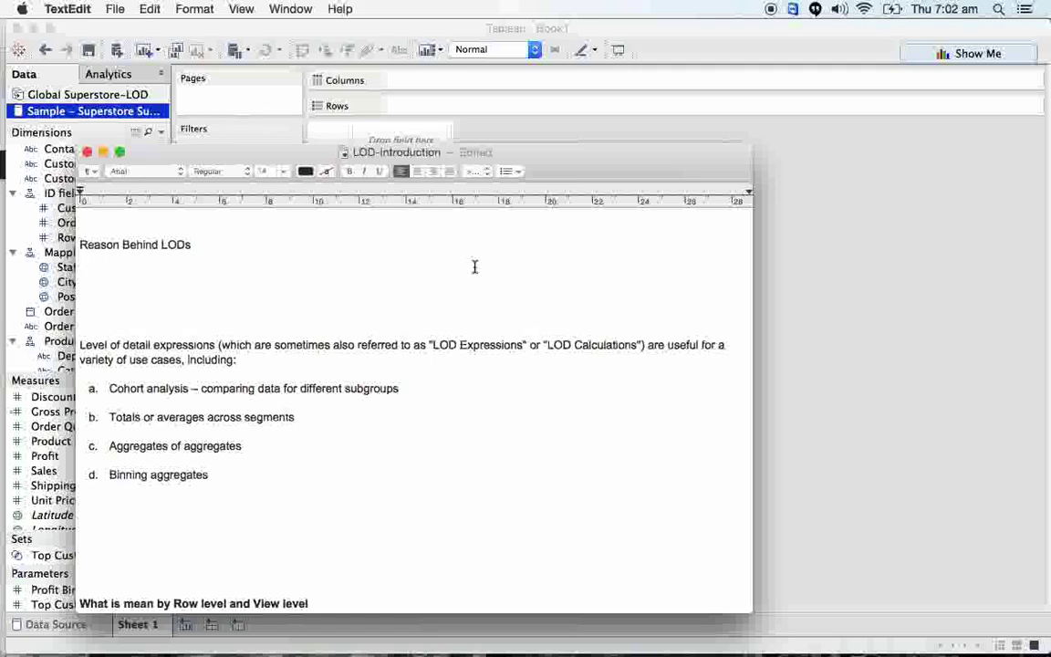
scroll(650, 344, "down", 3)
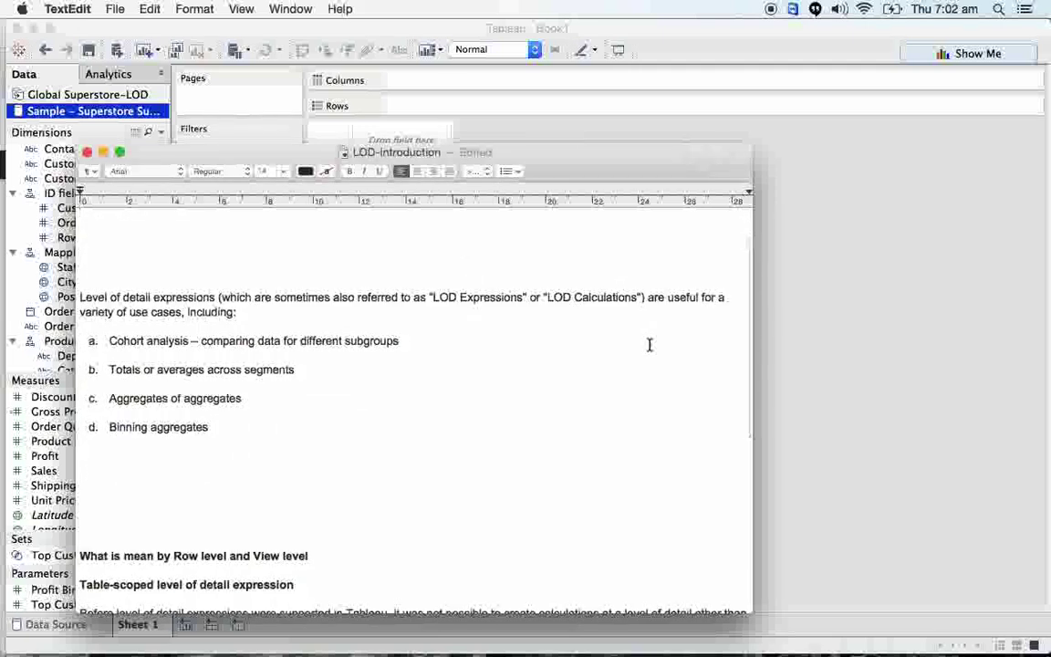
Minimize the notes and place Department on the Rows shelf.
left_click(100, 152)
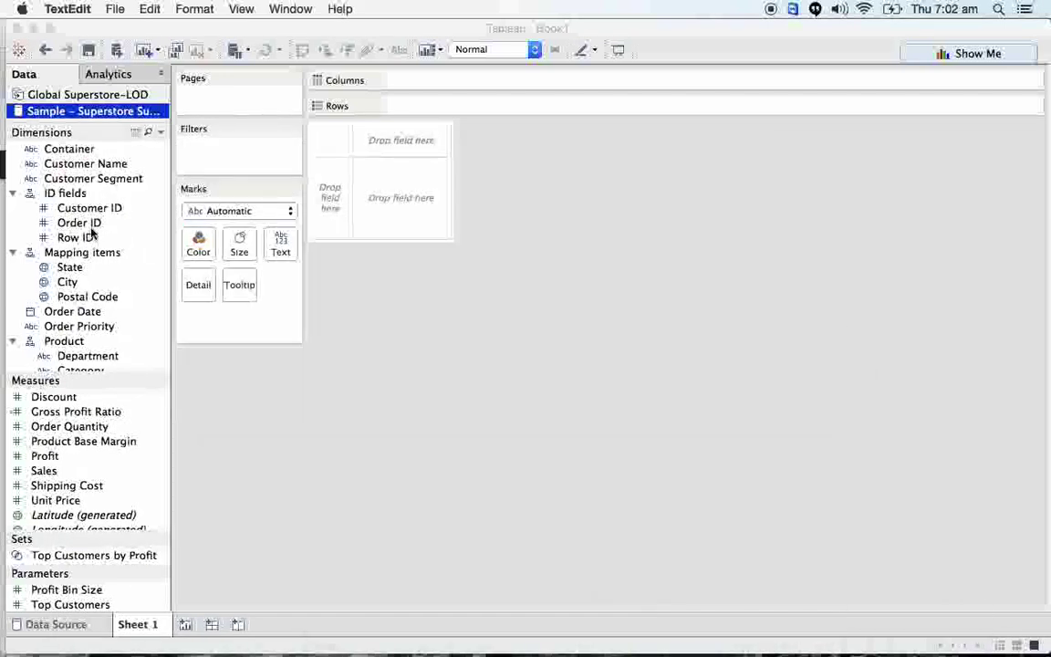
scroll(96, 233, "down", 2)
scroll(91, 234, "down", 4)
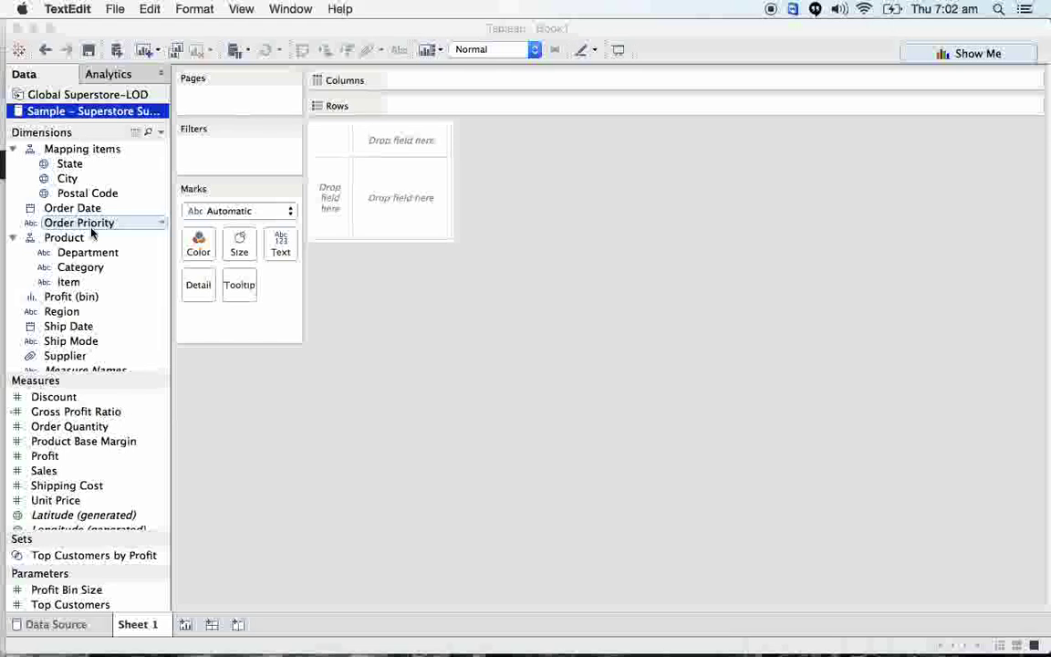
scroll(91, 232, "down", 1)
left_click(95, 239)
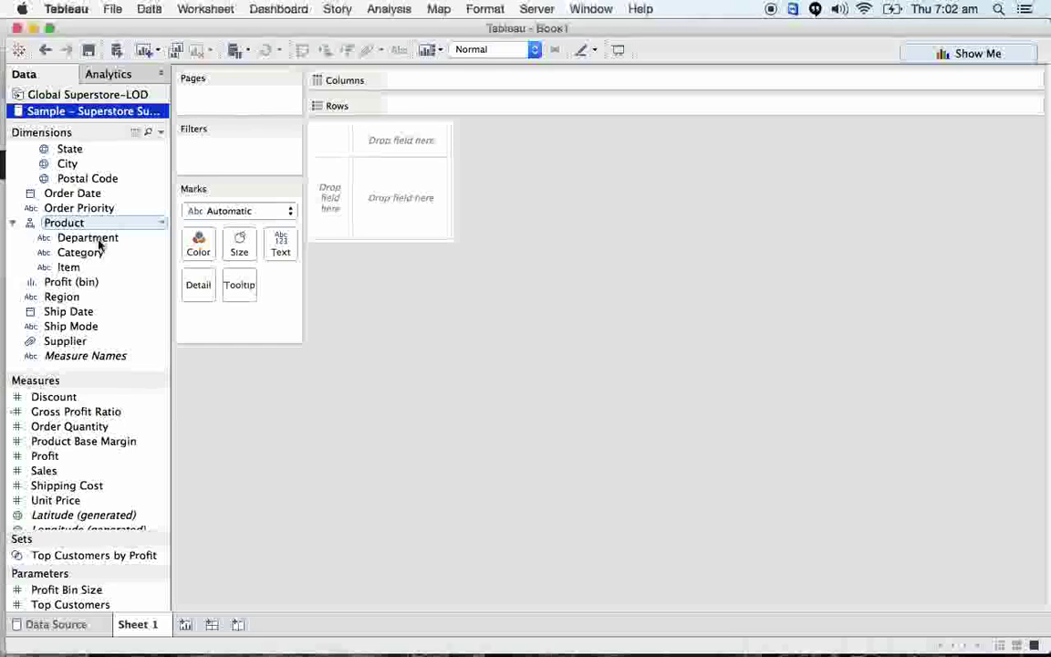
mouse_move(98, 245)
left_mouse_down()
mouse_move(423, 183)
mouse_move(390, 103)
left_mouse_up()
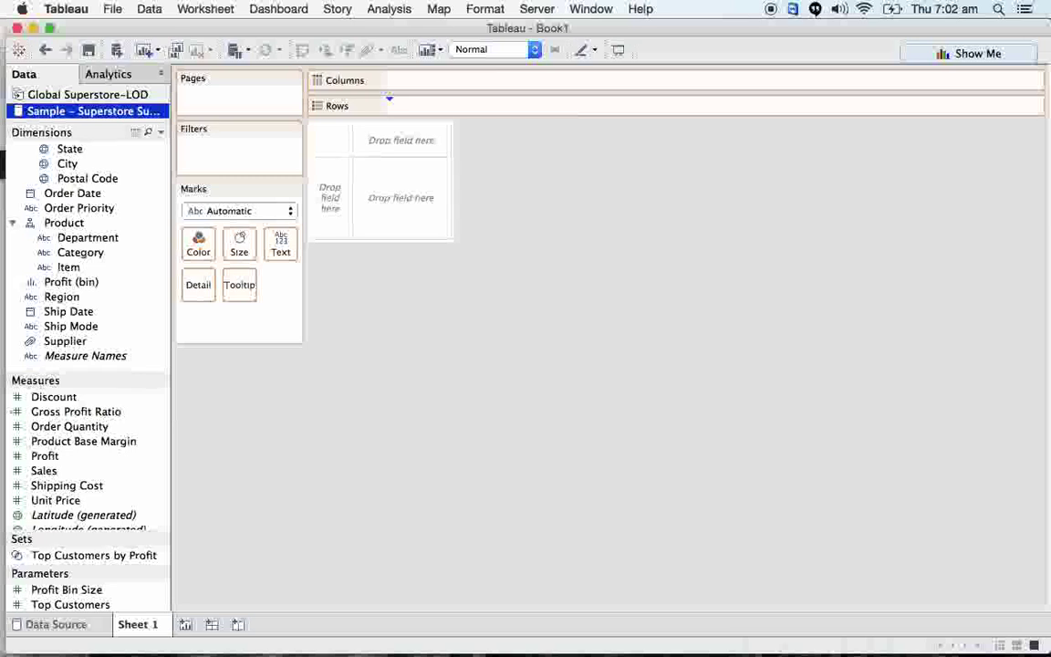
left_click_drag(390, 103, 391, 103)
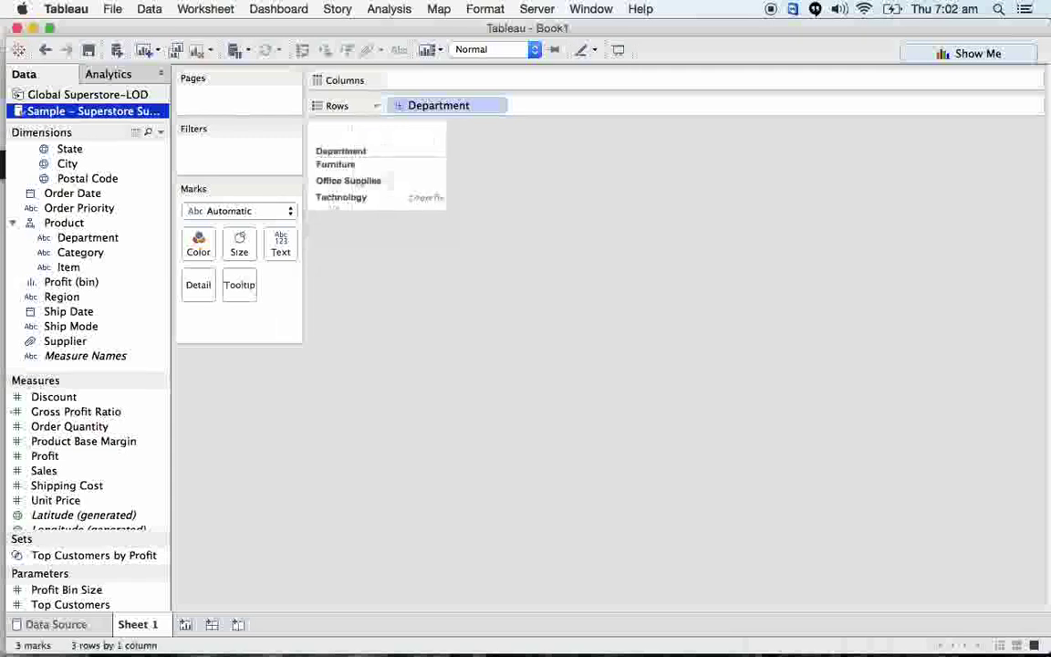
Put SUM(Sales) on Columns and show value labels on the three Department bars.
double_click(442, 89)
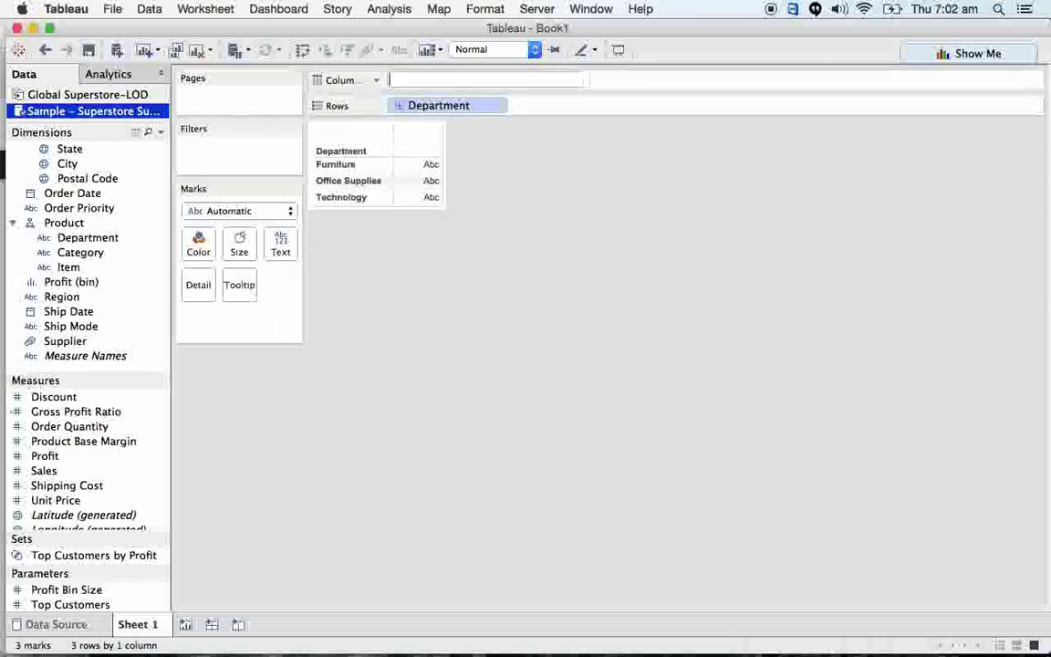
type("sales")
key("Return")
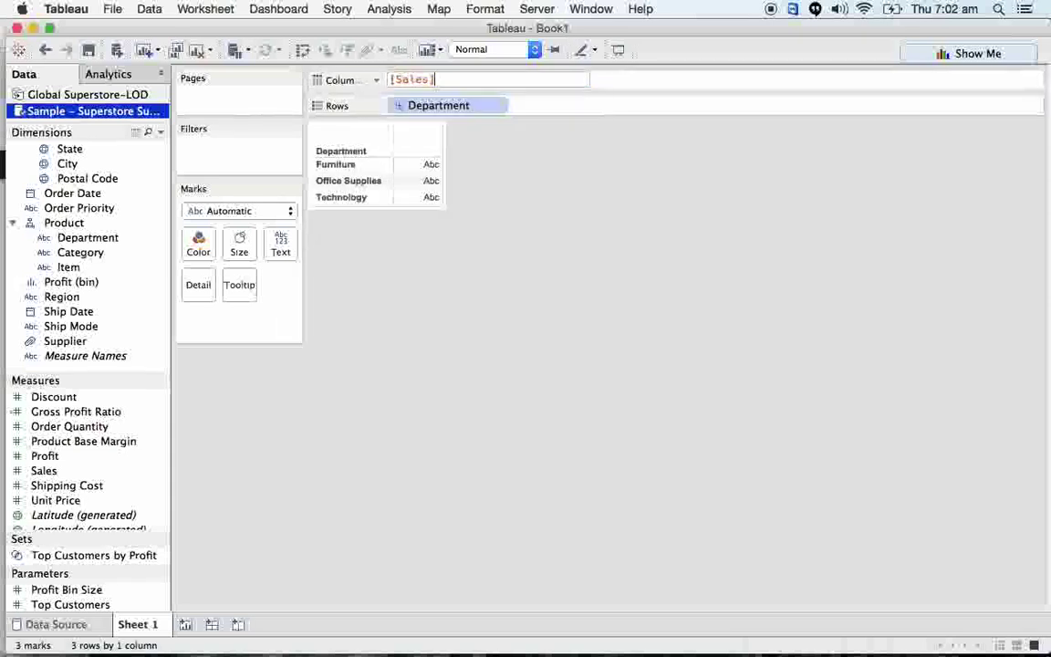
key("Return")
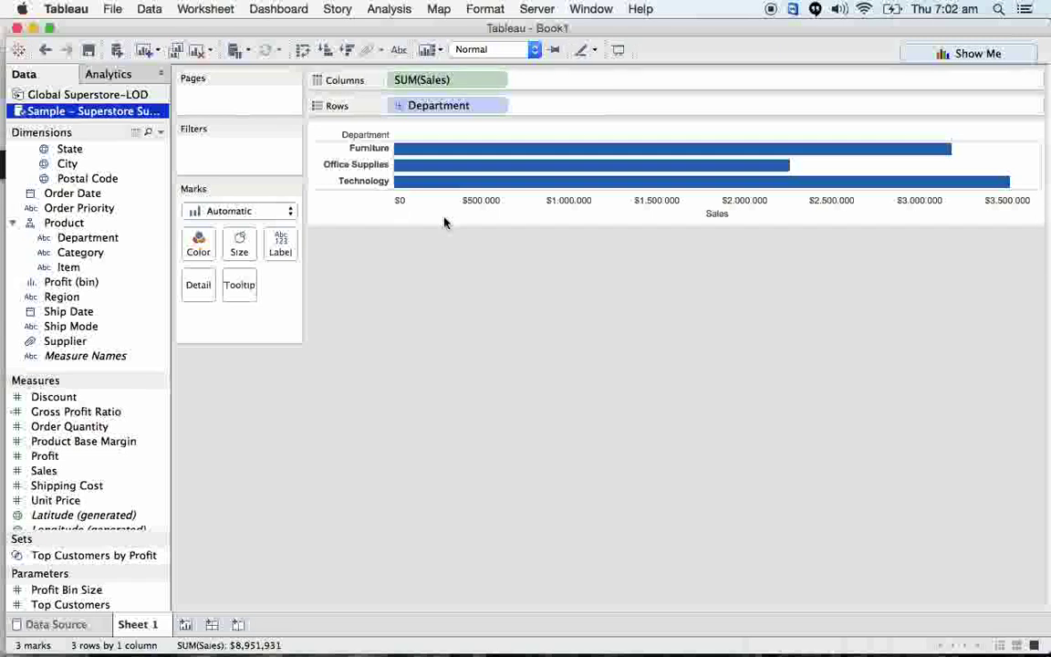
left_click(398, 49)
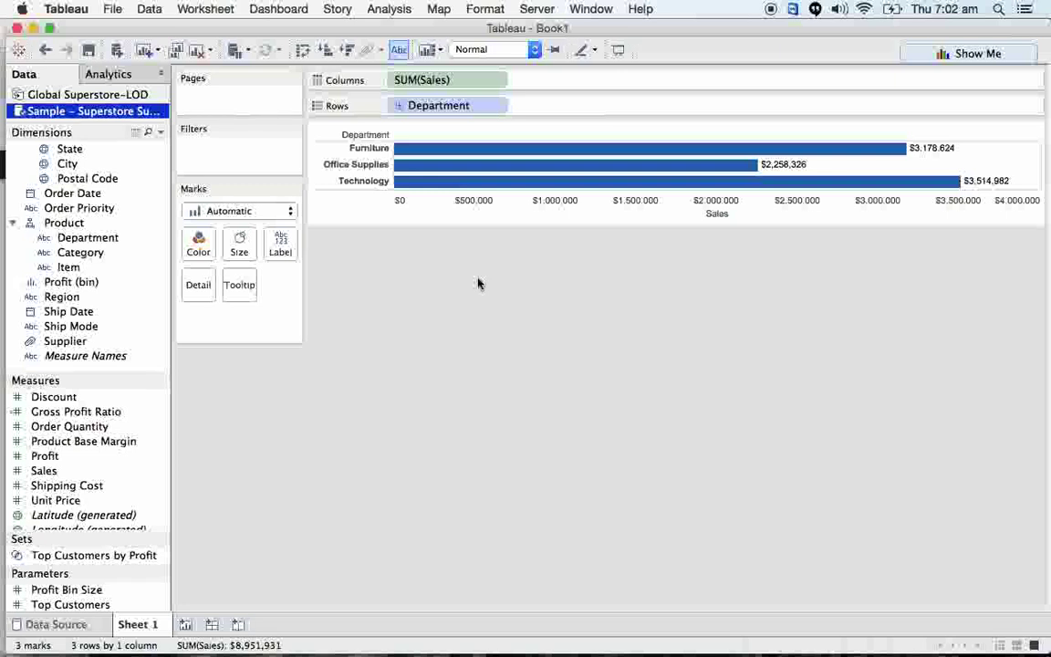
mouse_move(673, 148)
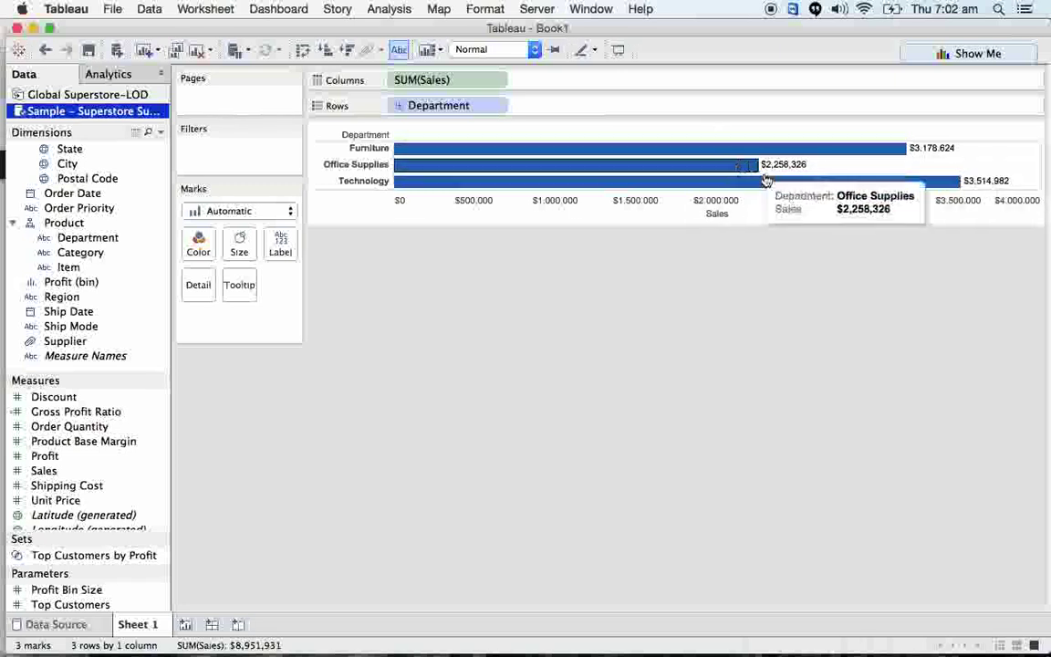
mouse_move(964, 183)
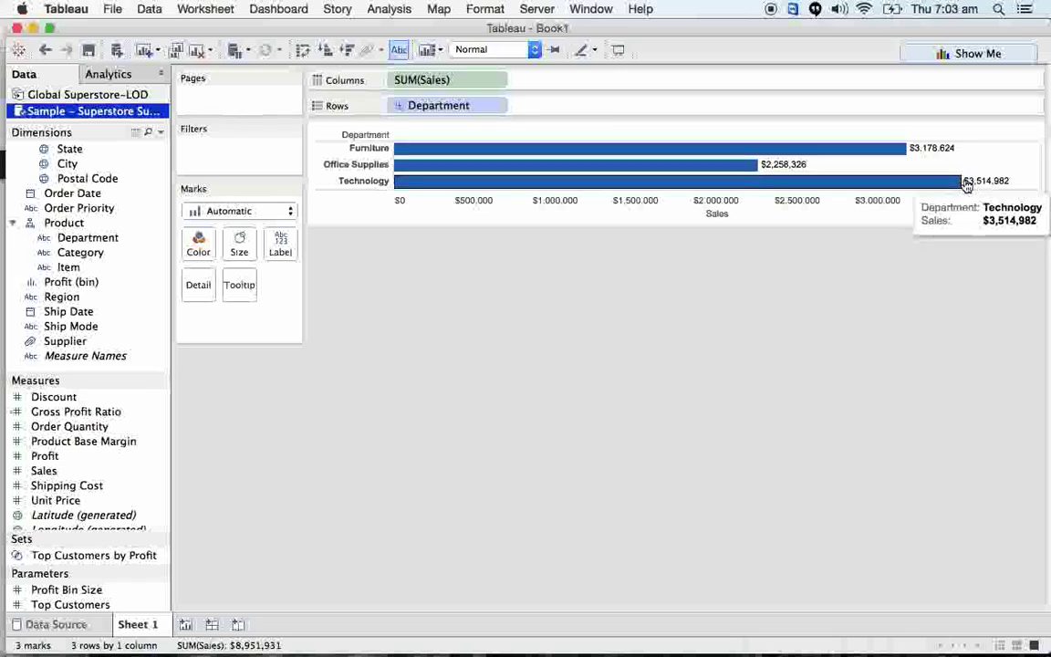
Drill Department down to Category and then Item, scrolling through the 1,263 item bars.
left_click(399, 106)
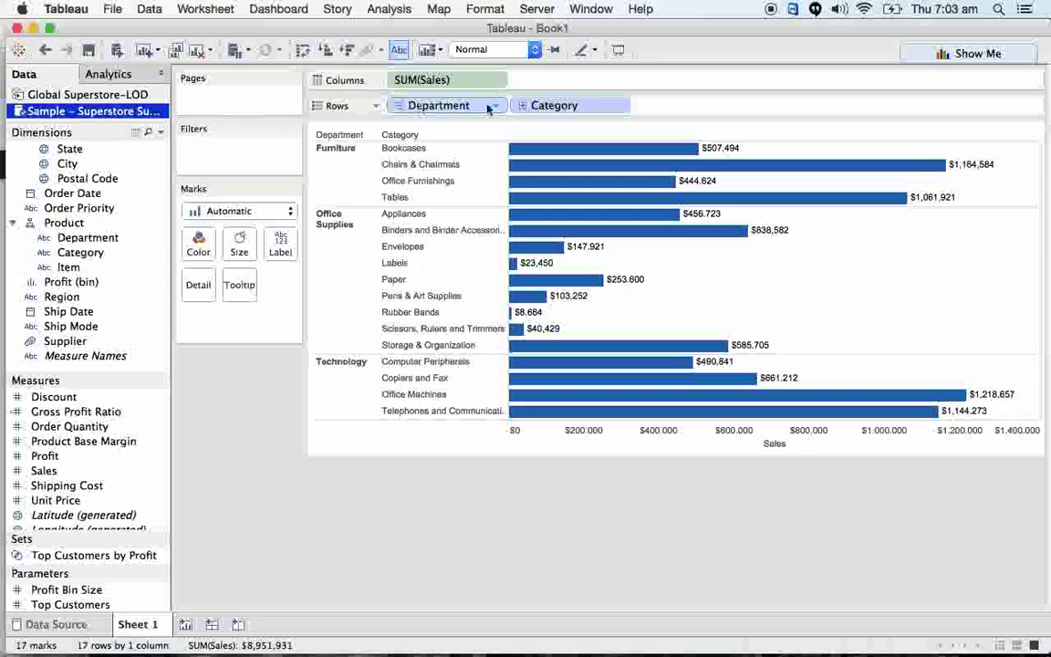
left_click(523, 106)
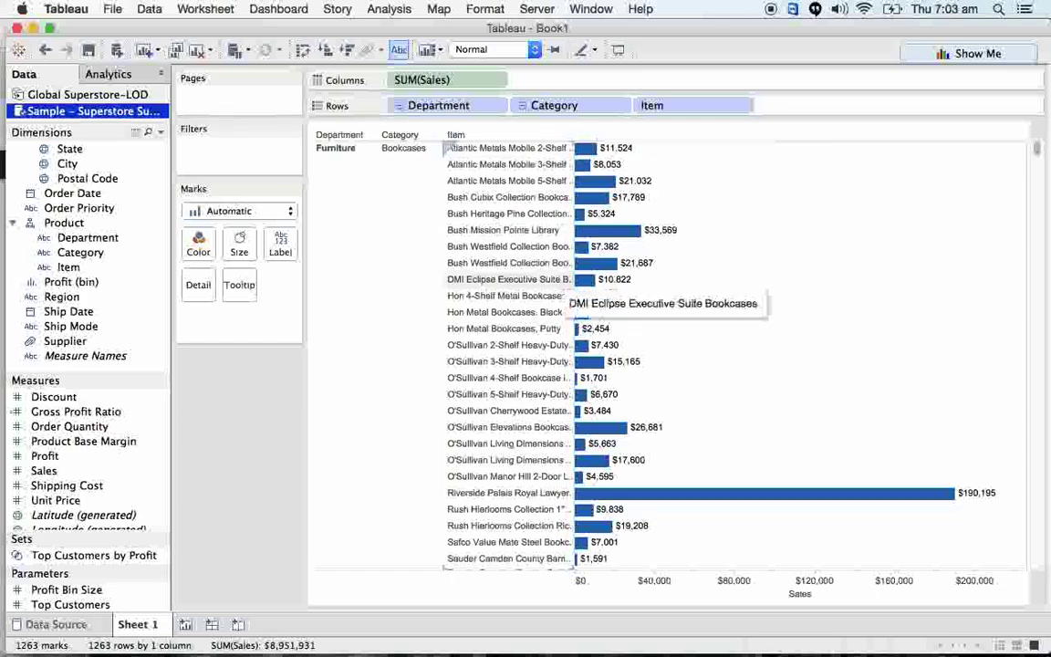
scroll(561, 304, "down", 1)
scroll(561, 304, "down", 15)
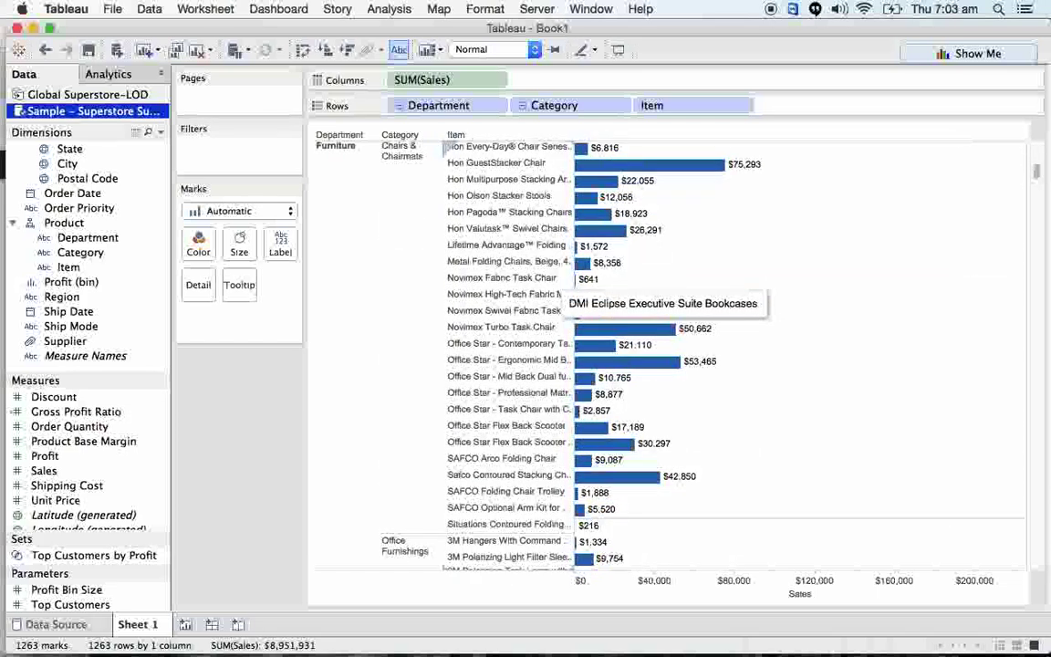
scroll(561, 304, "up", 15)
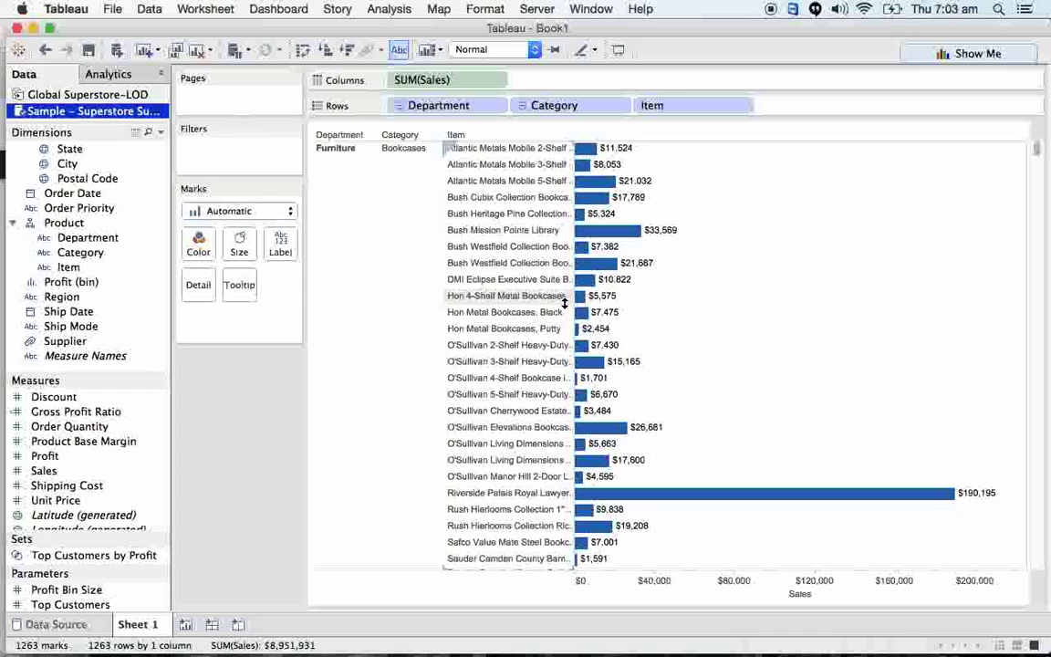
mouse_move(548, 639)
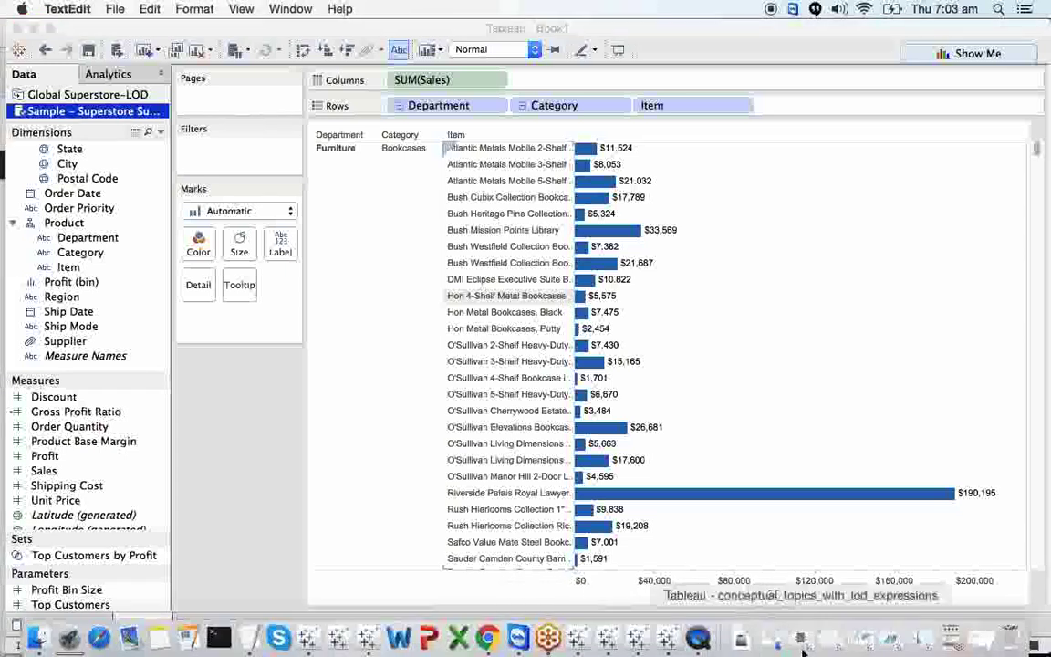
Restore the LOD-Introduction notes and highlight 'Row level' in the heading.
left_click(983, 644)
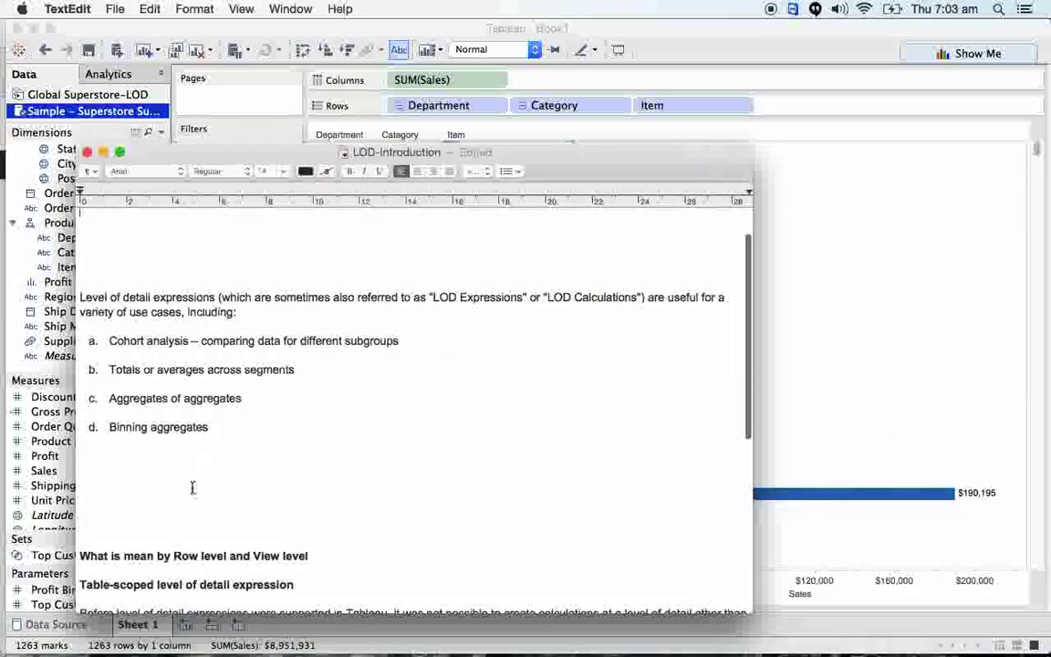
left_click(96, 498)
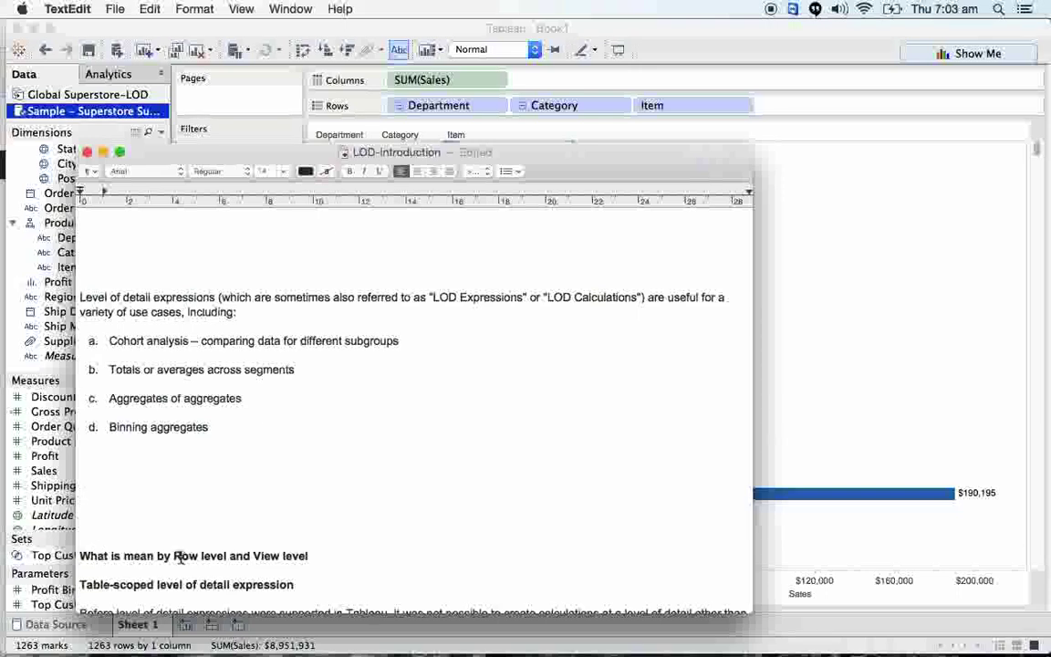
left_click_drag(173, 556, 322, 555)
Hide the notes, collapse the chart back to the three Department bars, and reopen the notes.
key("super+Tab")
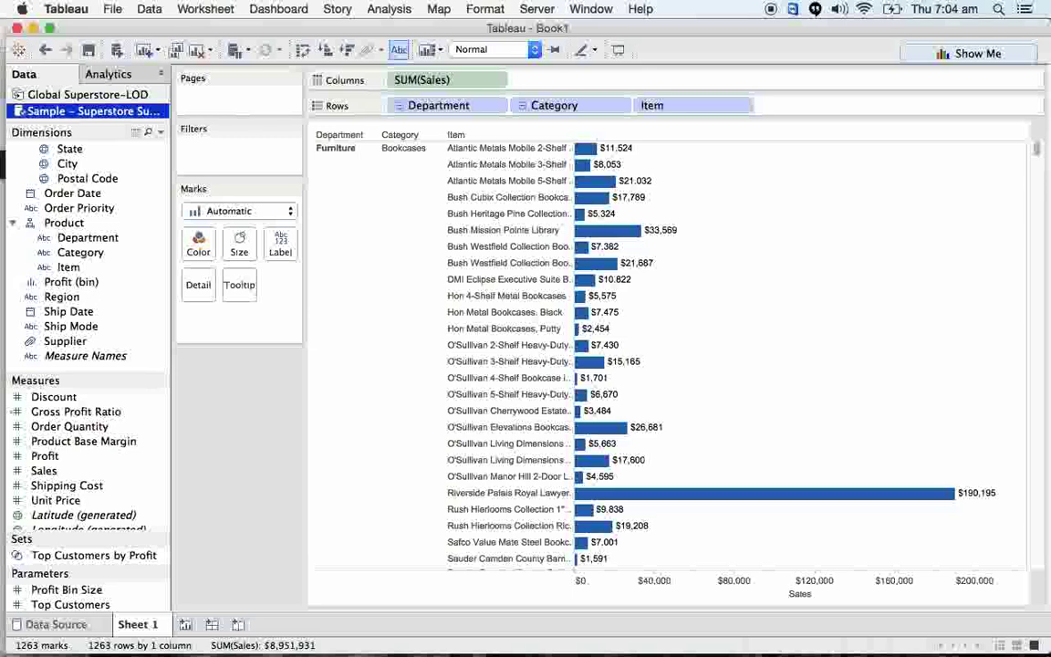
left_click(399, 106)
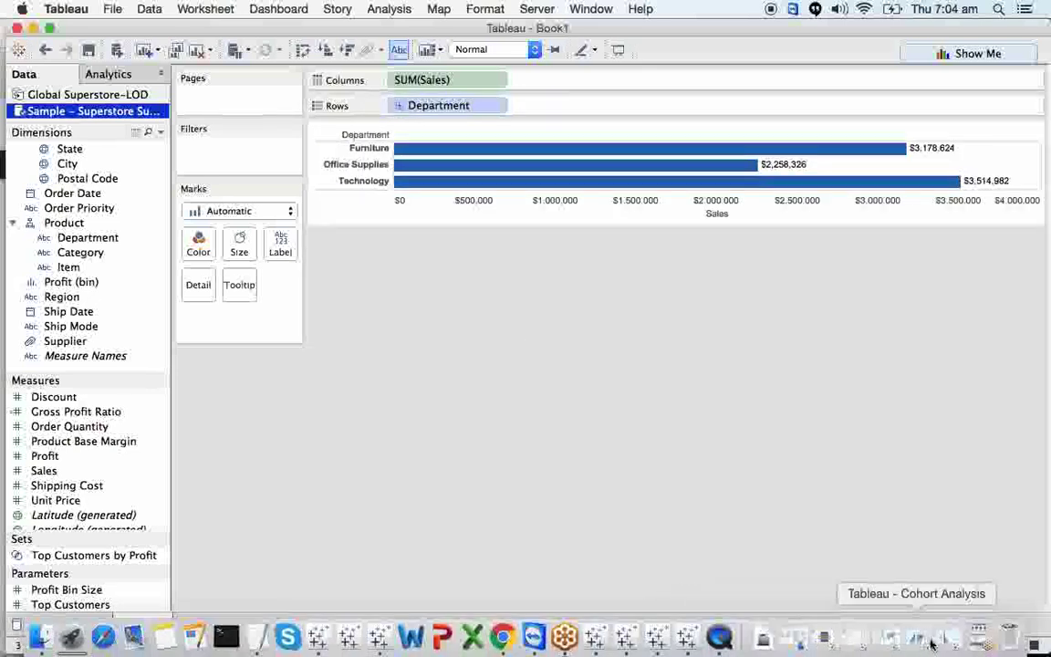
left_click(949, 642)
Highlight the words 'Totals' and 'averages' in the LOD use-case list.
right_click(213, 321)
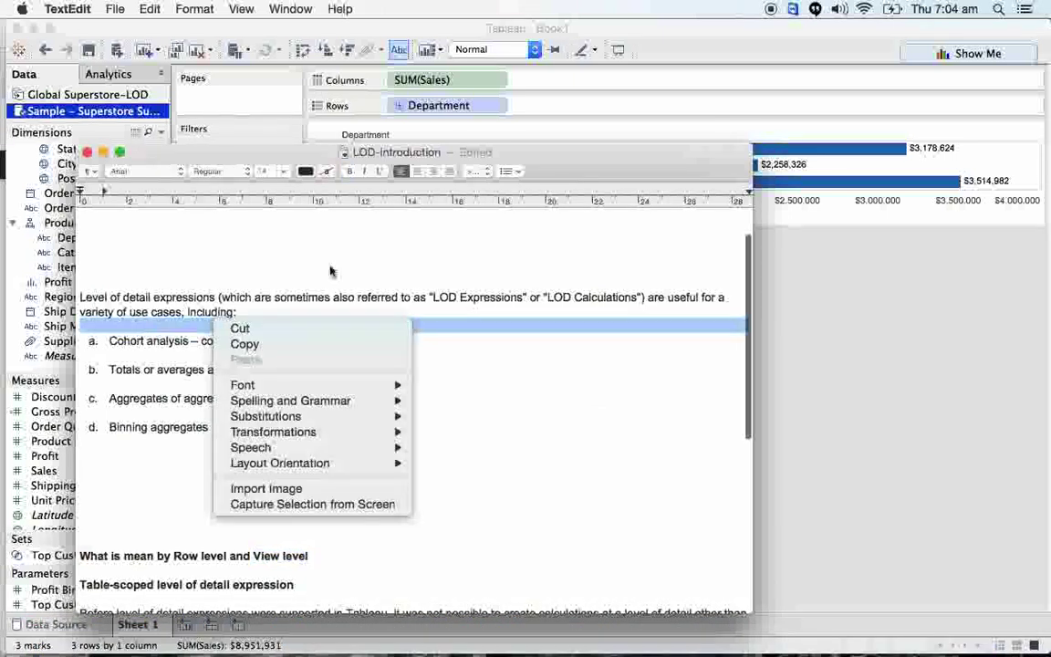
left_click(275, 286)
left_click(139, 297)
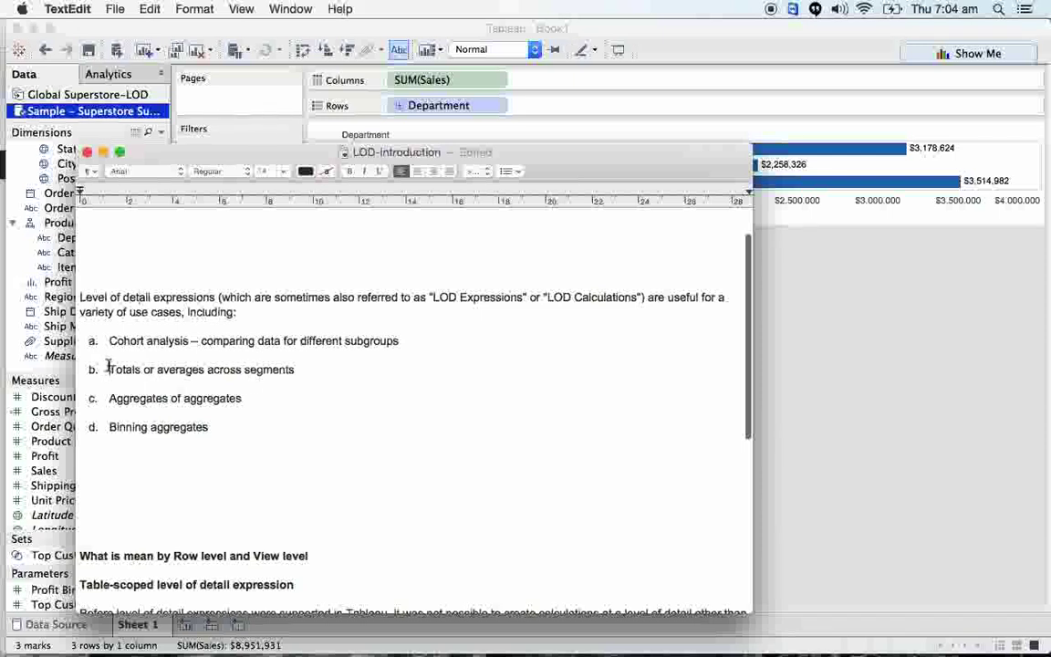
left_click_drag(108, 369, 140, 366)
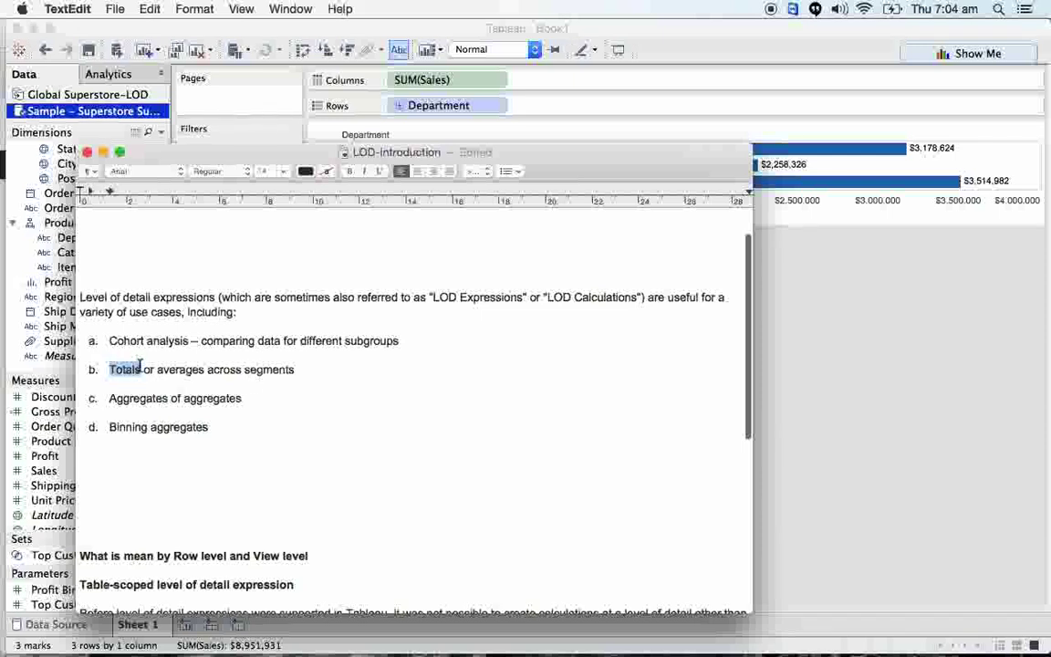
left_click_drag(153, 368, 202, 368)
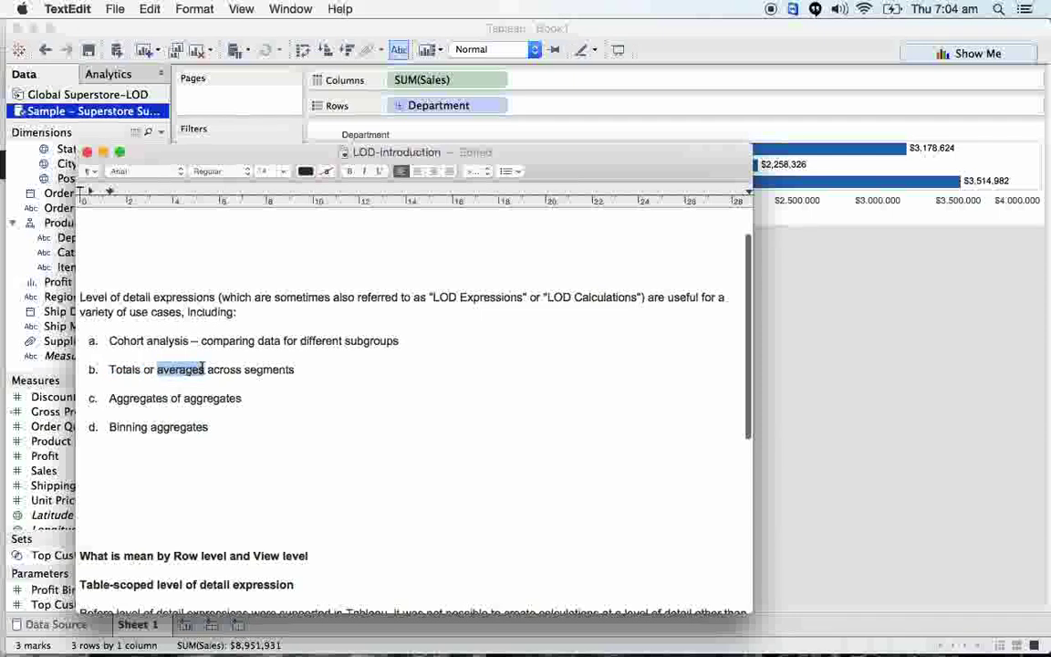
Highlight 'Aggregates' and all four use-case items a–d, then minimize the notes.
left_click_drag(107, 399, 168, 399)
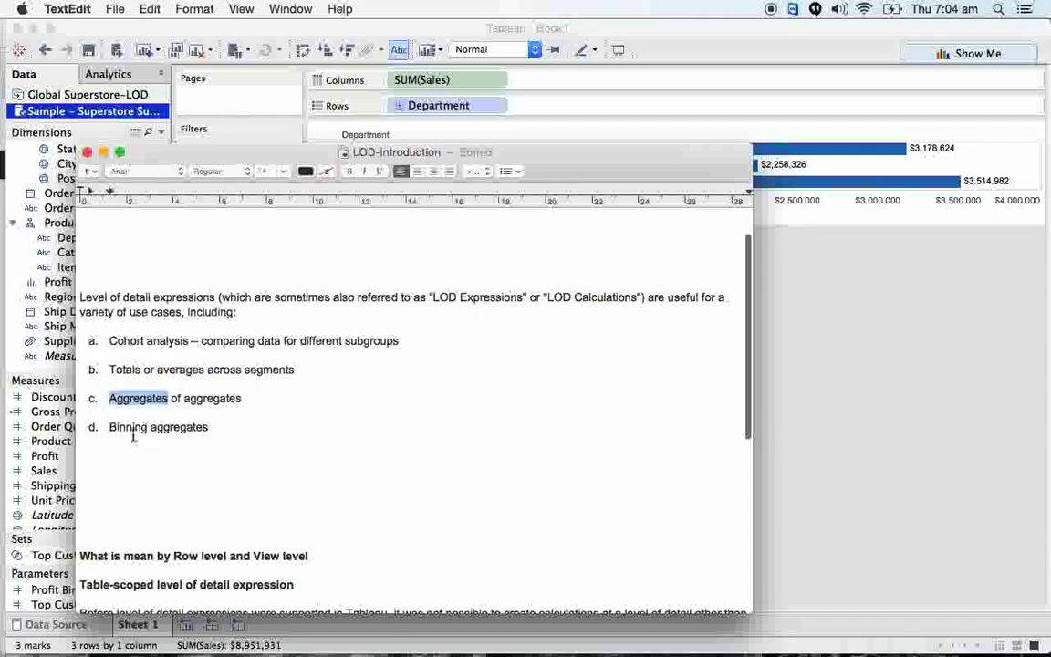
left_click_drag(108, 429, 242, 413)
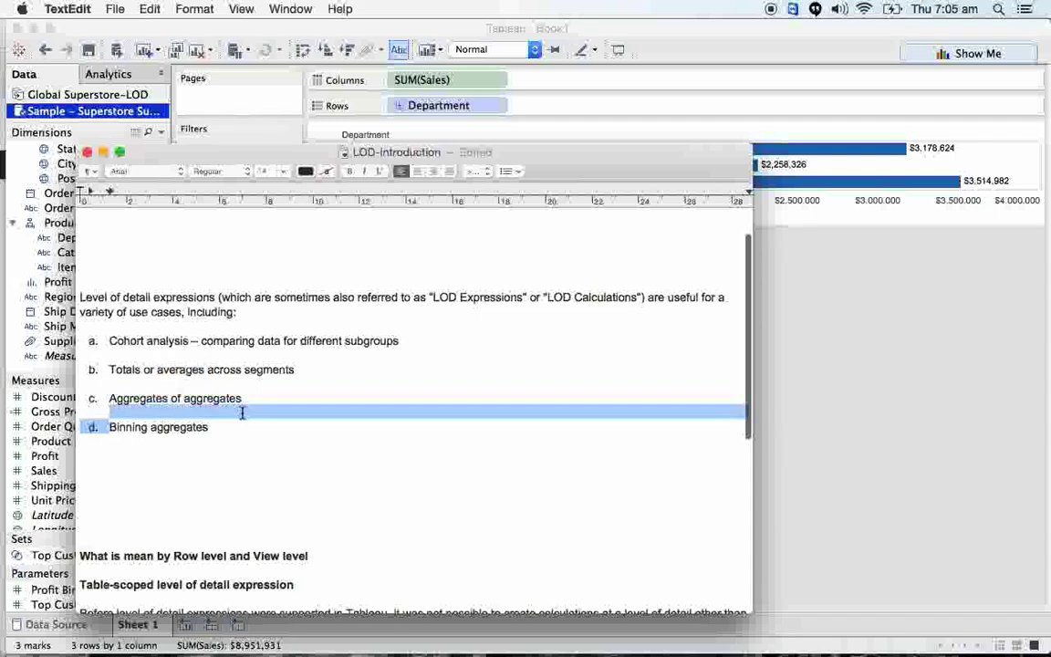
left_click(241, 413)
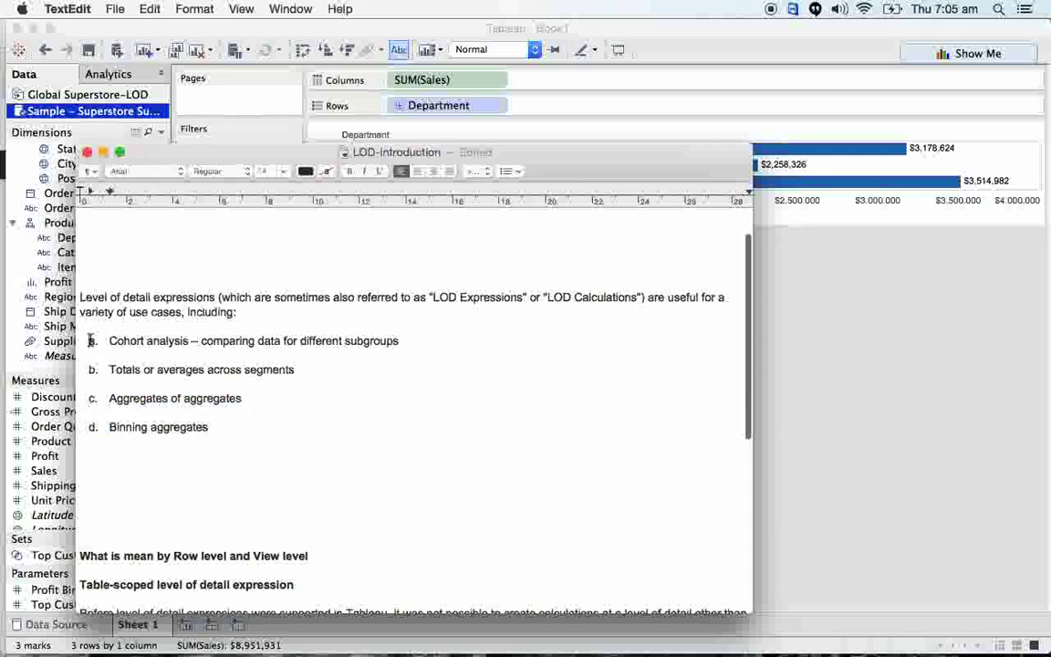
left_click_drag(95, 341, 233, 429)
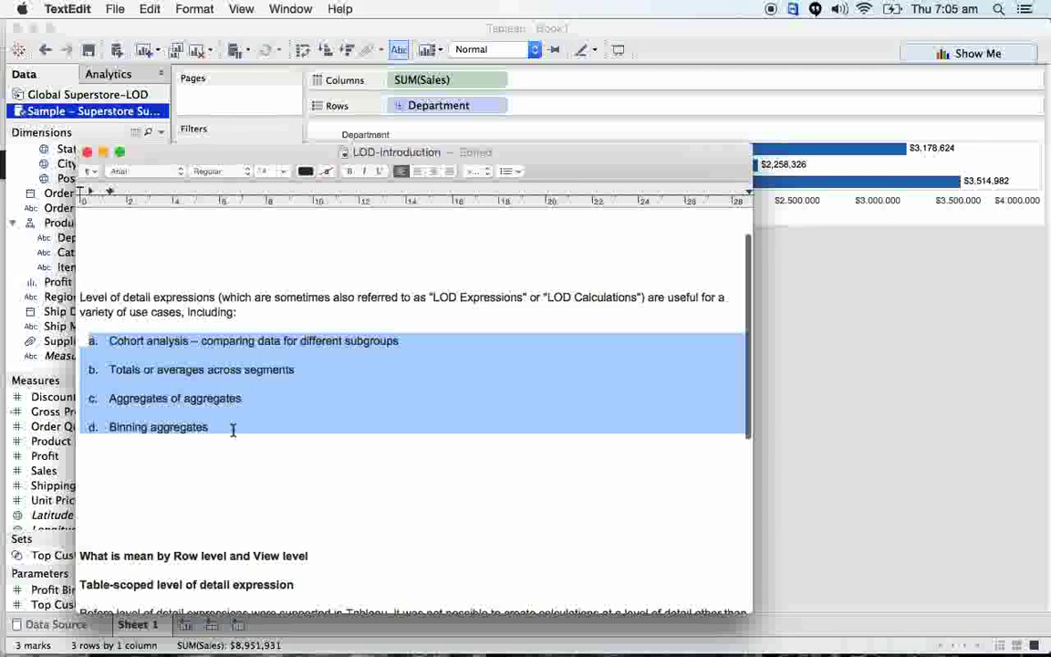
left_click(103, 152)
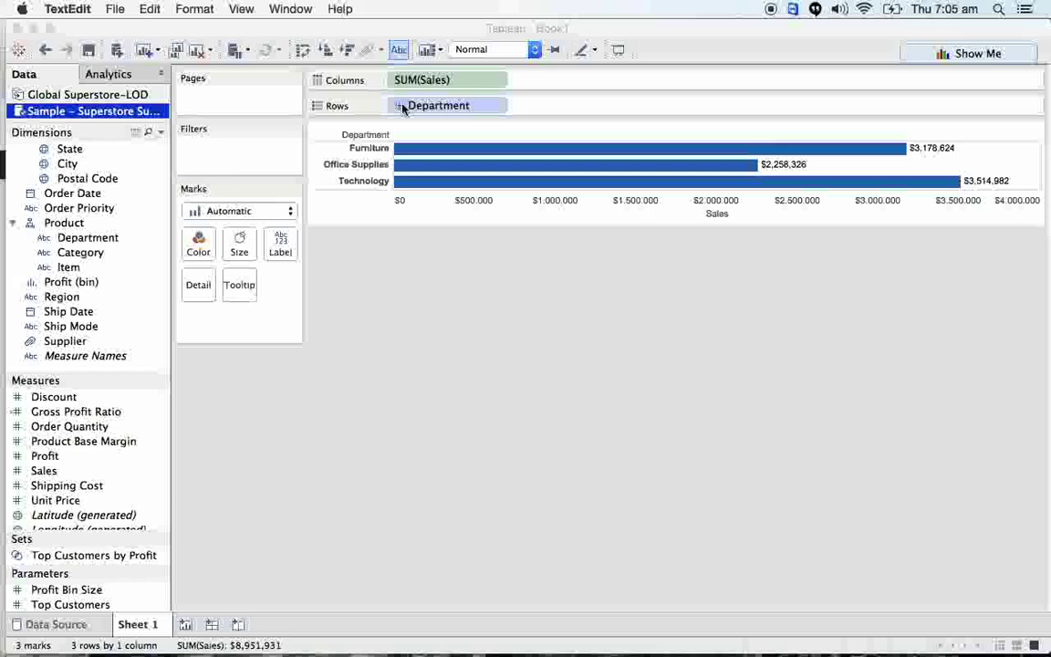
On a new Sheet 2, put Category on Rows and SUM(Sales) on Columns, giving 17 bars.
left_click(185, 625)
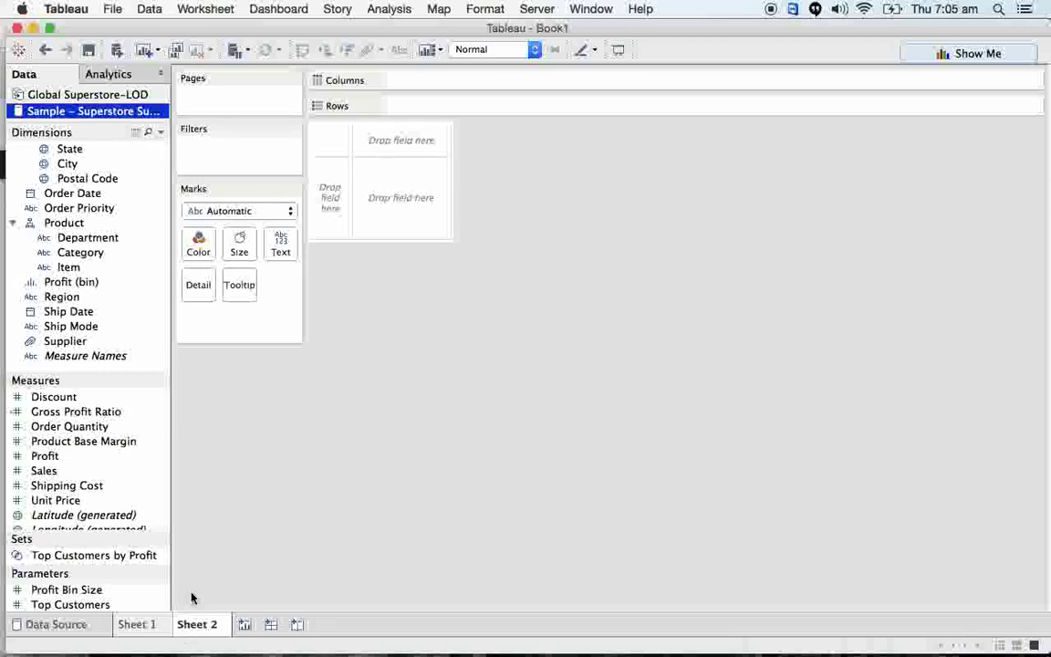
left_click_drag(108, 261, 470, 108)
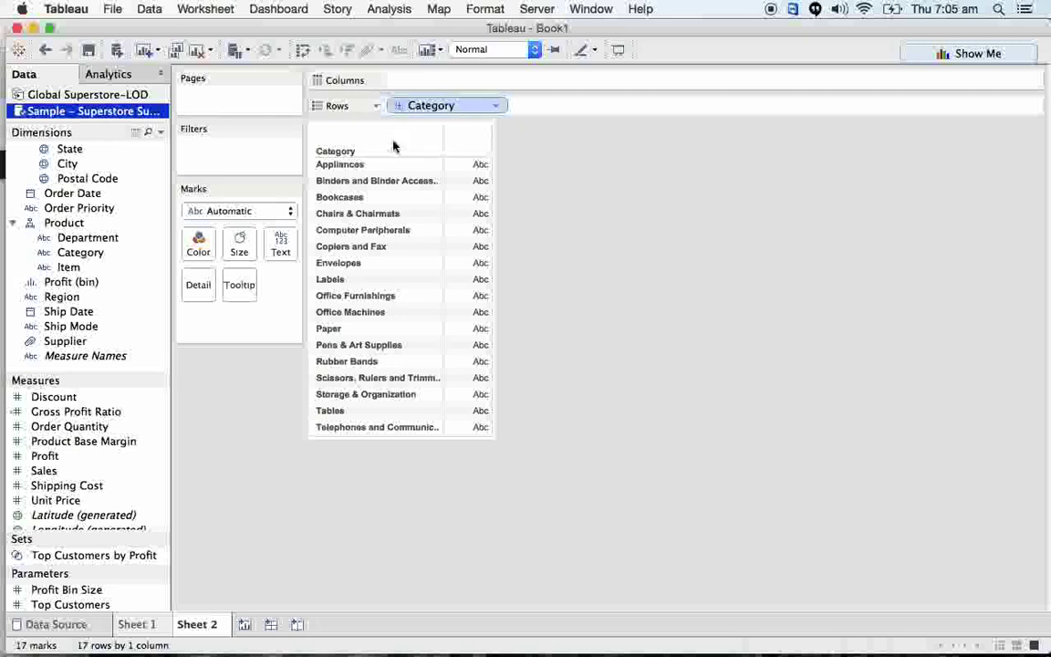
double_click(455, 79)
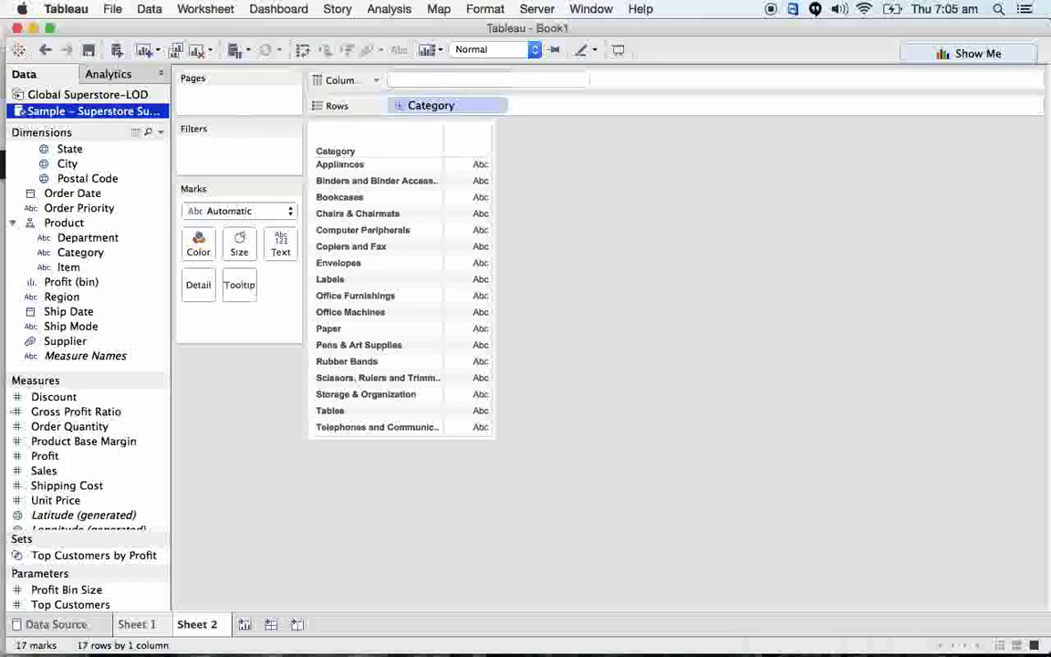
type("sal")
left_click(427, 94)
key("Return")
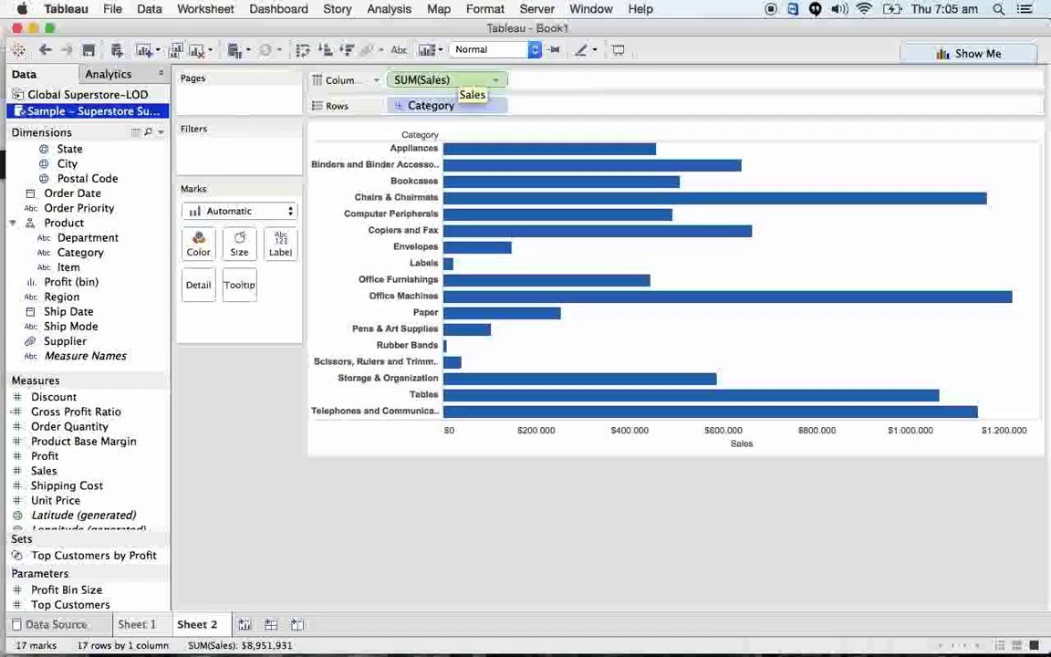
Select Labels, Pens & Art Supplies, Rubber Bands, and Scissors, Rulers and Trimmers, then group them.
left_click(413, 263)
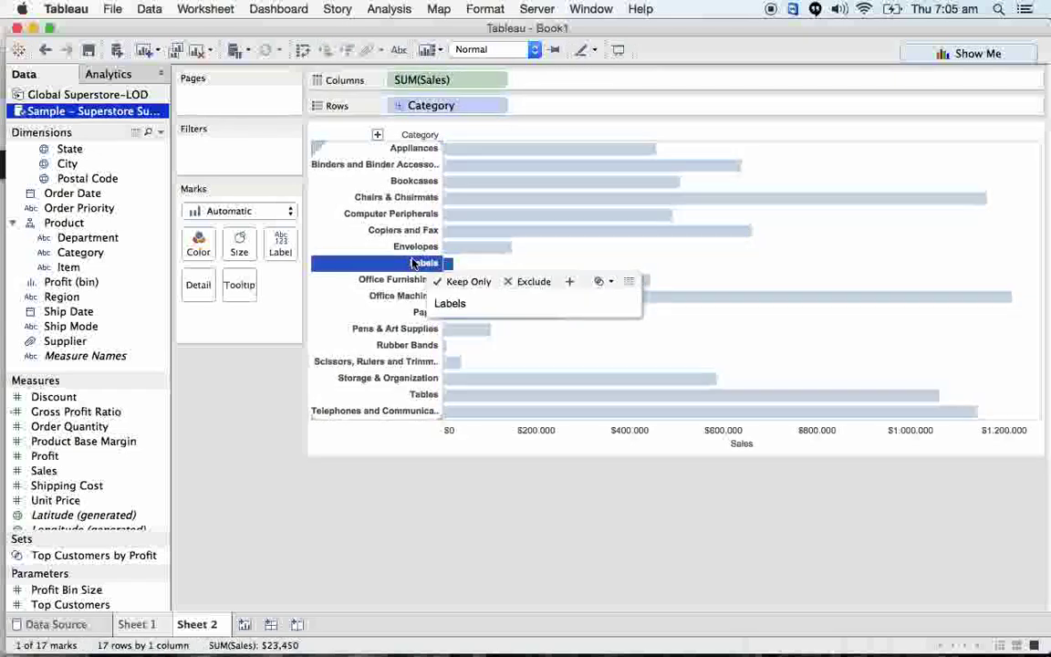
left_click(398, 330, "shift")
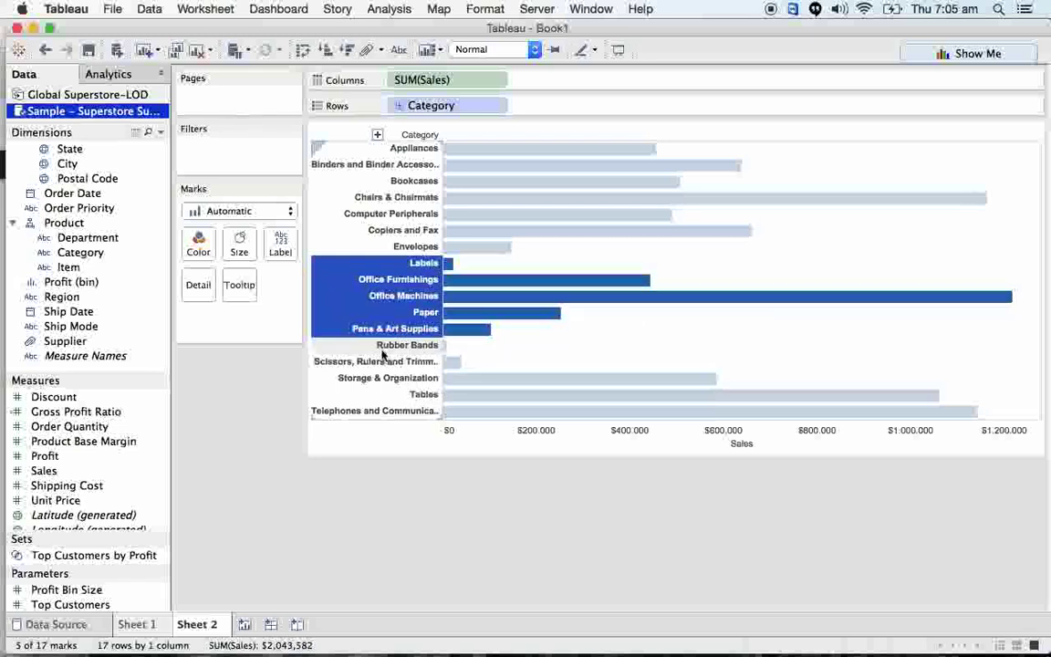
left_click(406, 346)
left_click(415, 263)
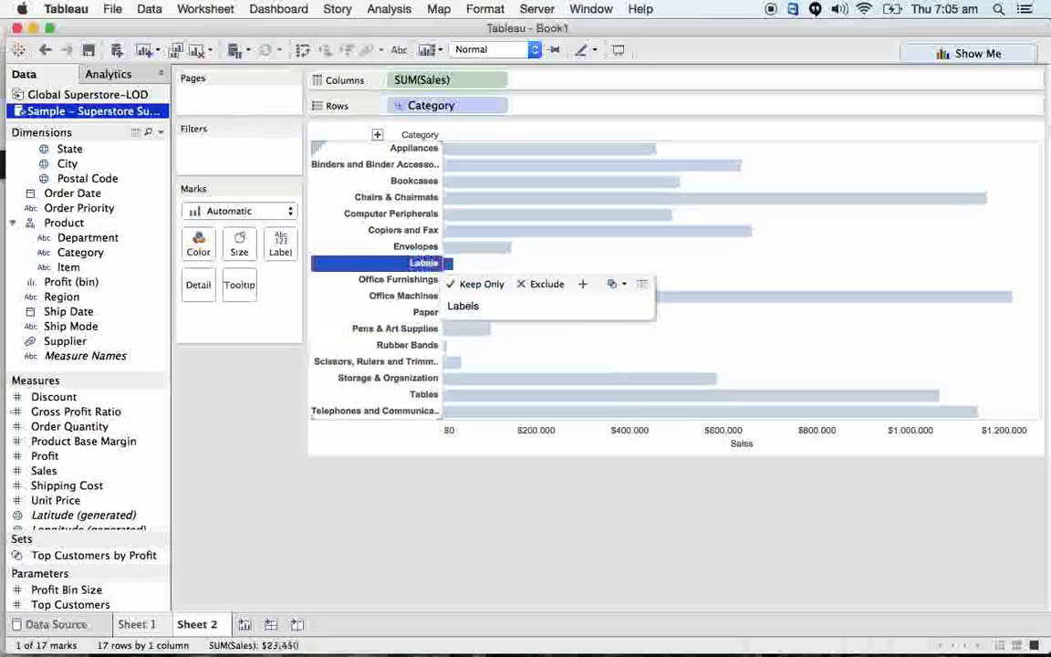
left_click(406, 313, "super")
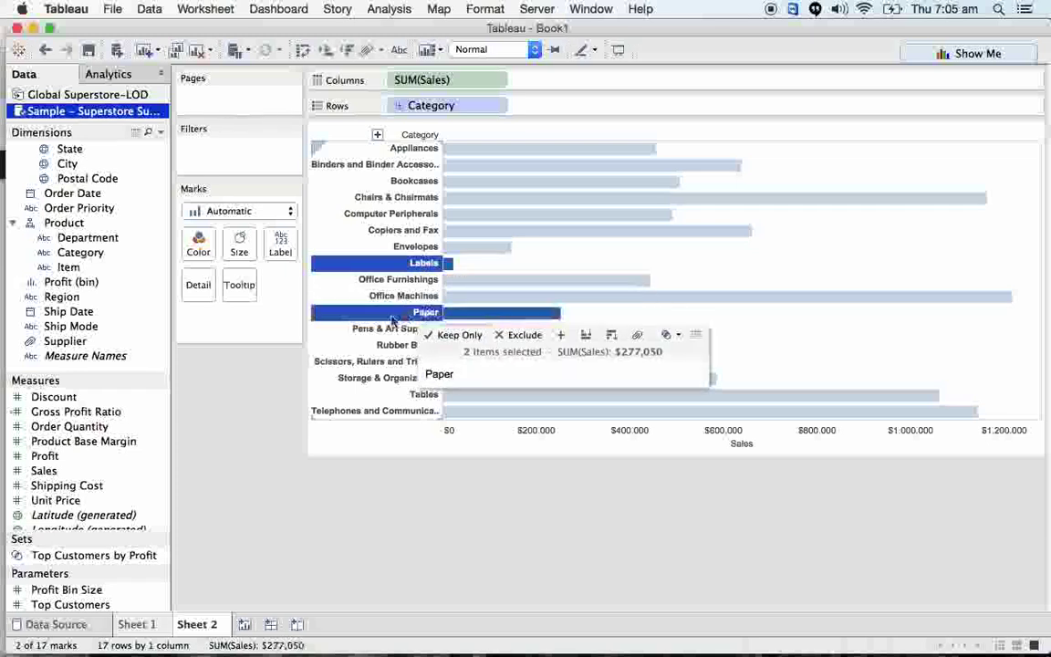
left_click(381, 315)
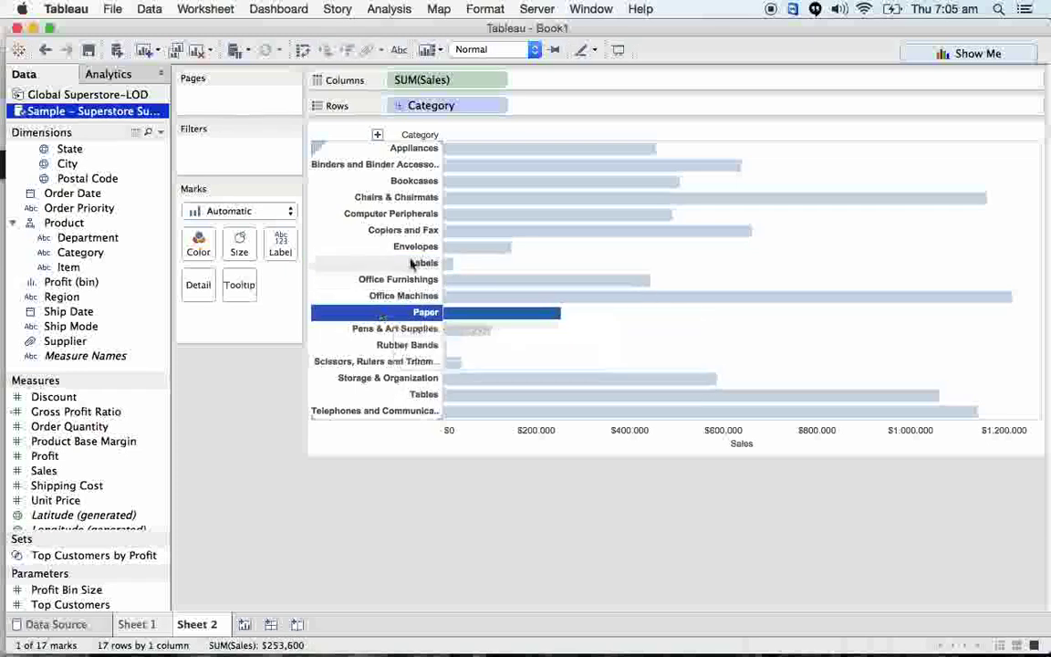
left_click(418, 261)
left_click(402, 329, "super")
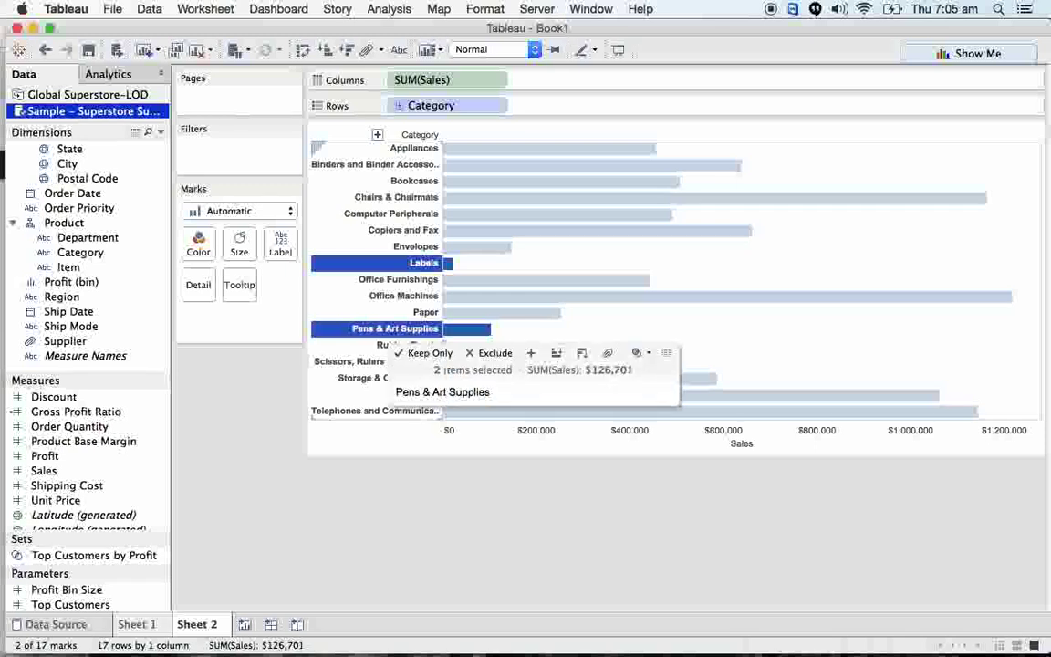
left_click(383, 347, "super")
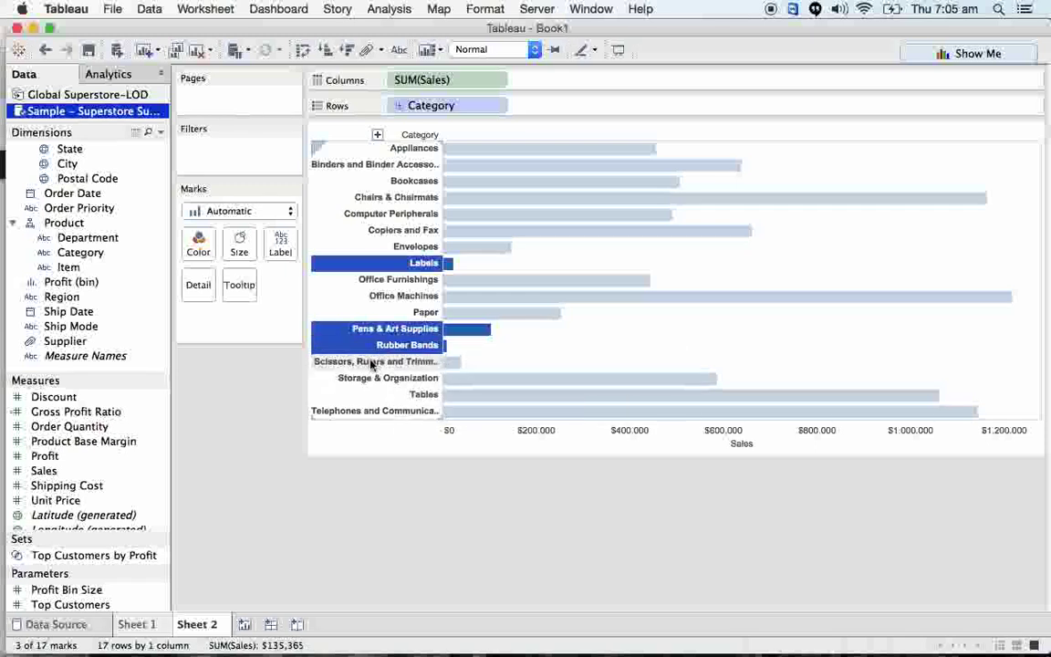
left_click(369, 362, "super")
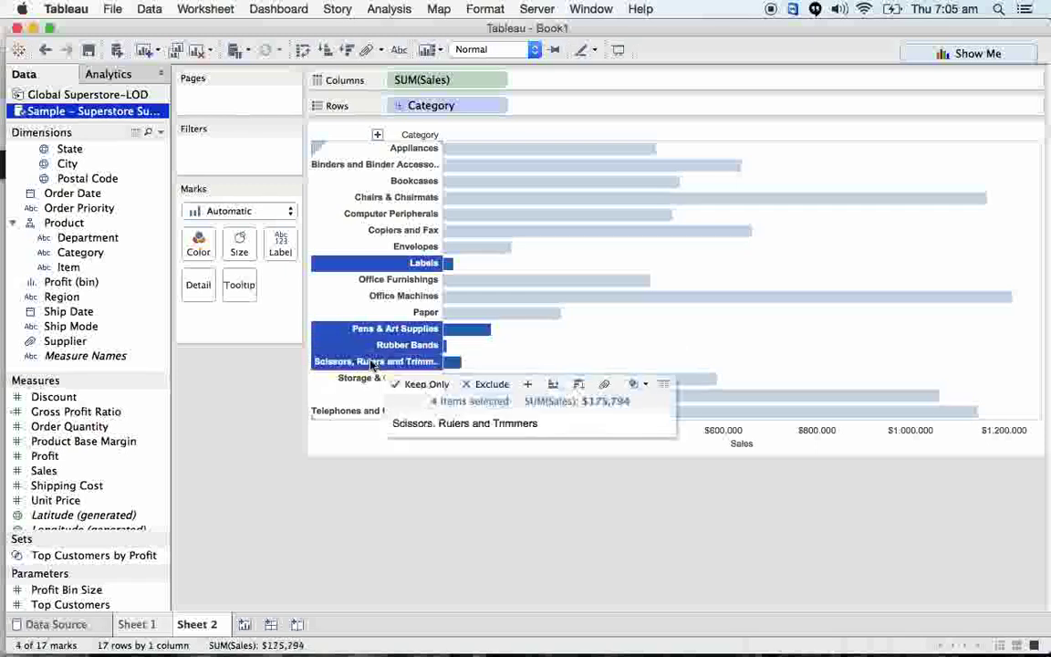
left_click(604, 383)
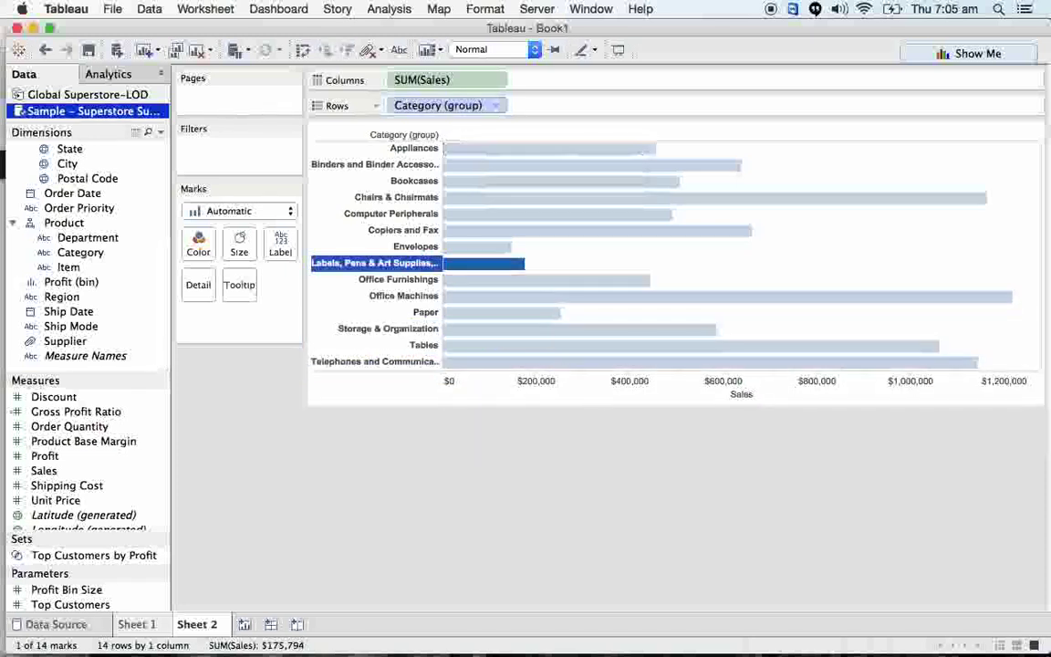
Alias the grouped category header as 'Small Offices'.
right_click(422, 267)
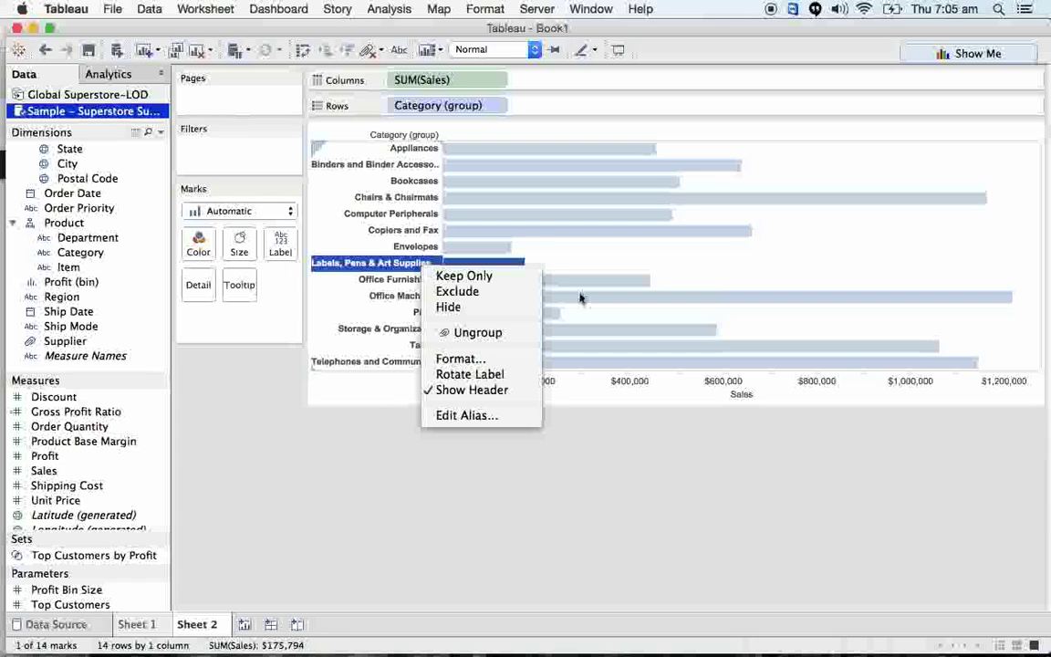
left_click(484, 416)
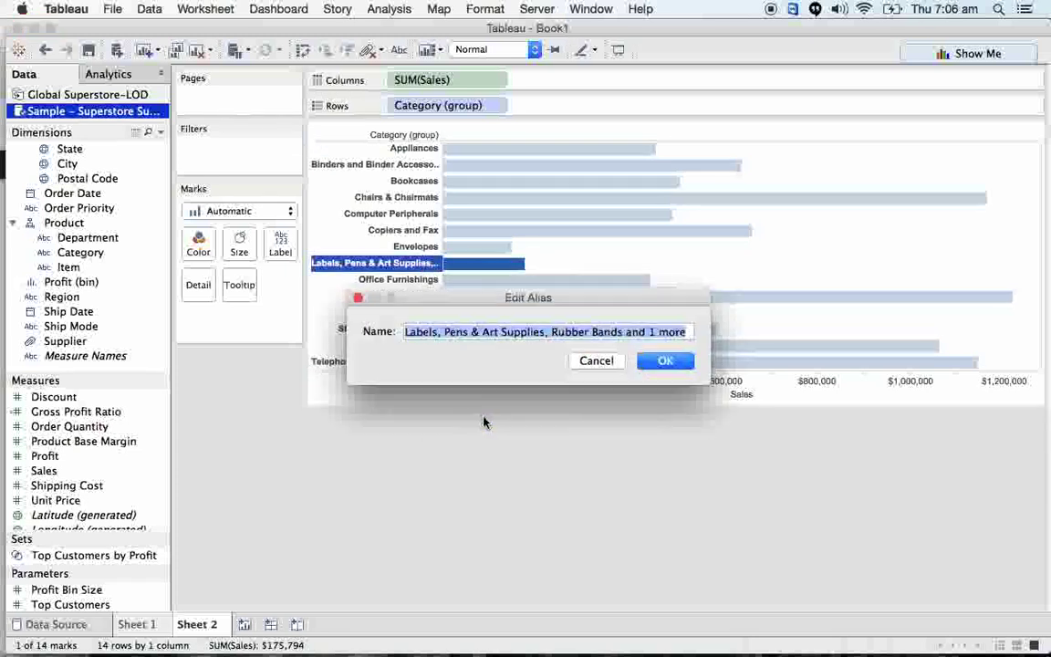
type("Small Office")
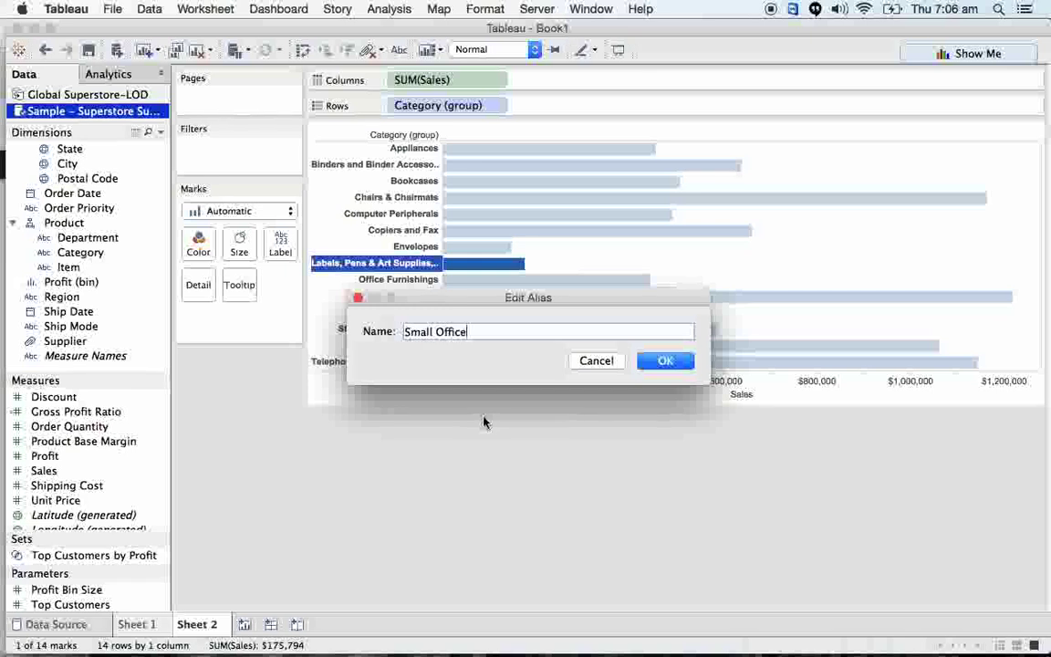
type("s")
key("Return")
Select the Office Machines bar, then the Envelopes and Paper categories.
left_click(446, 513)
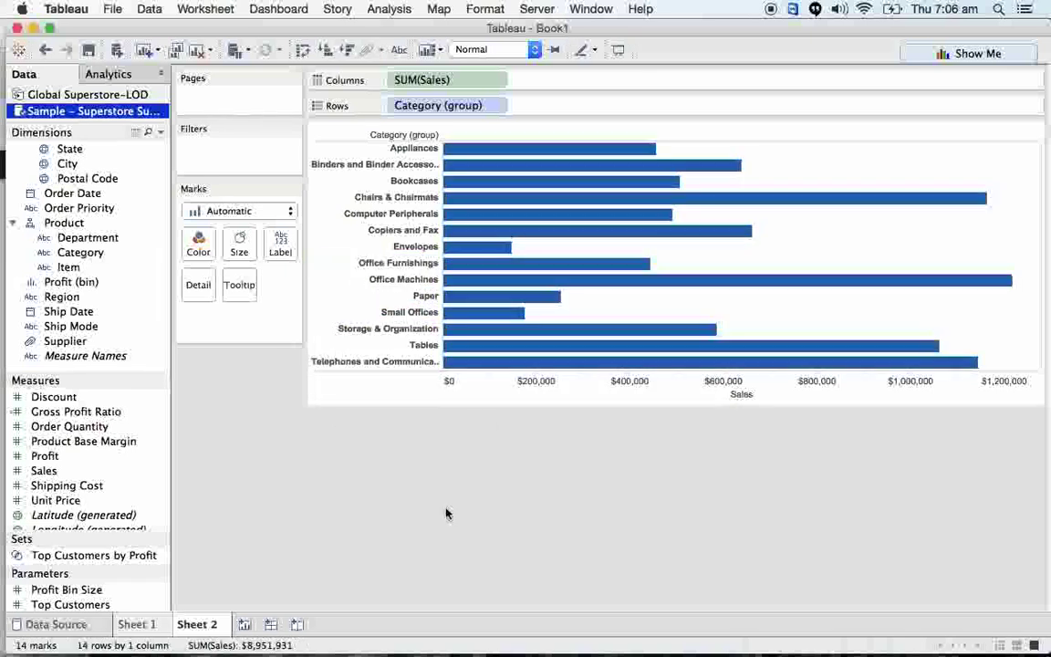
left_click(415, 283)
left_click(431, 453)
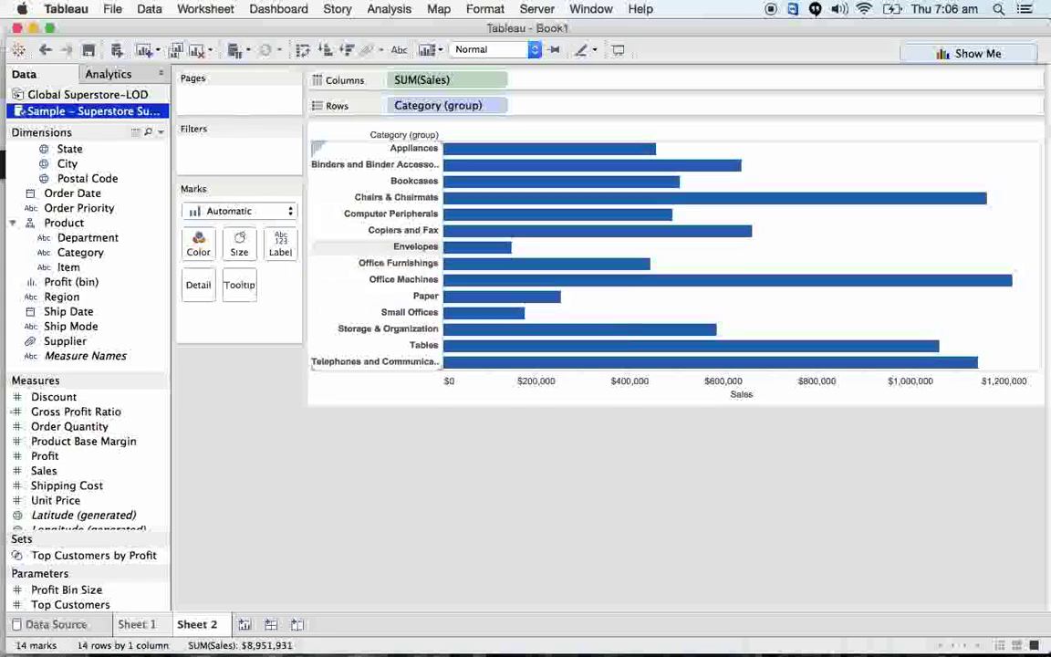
left_click(415, 246)
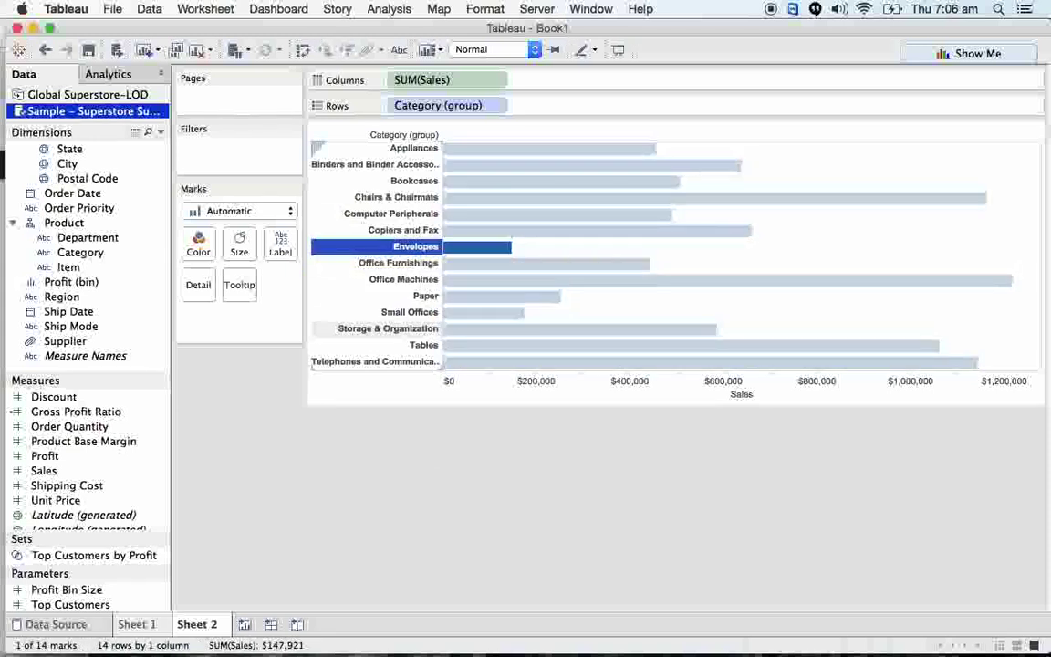
left_click(417, 297, "super")
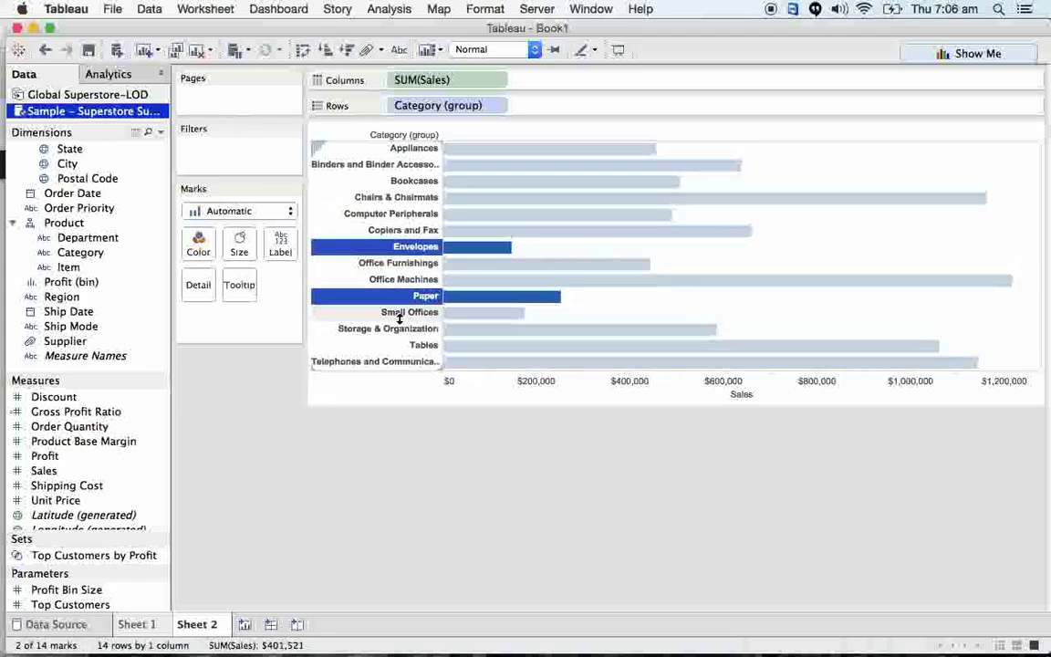